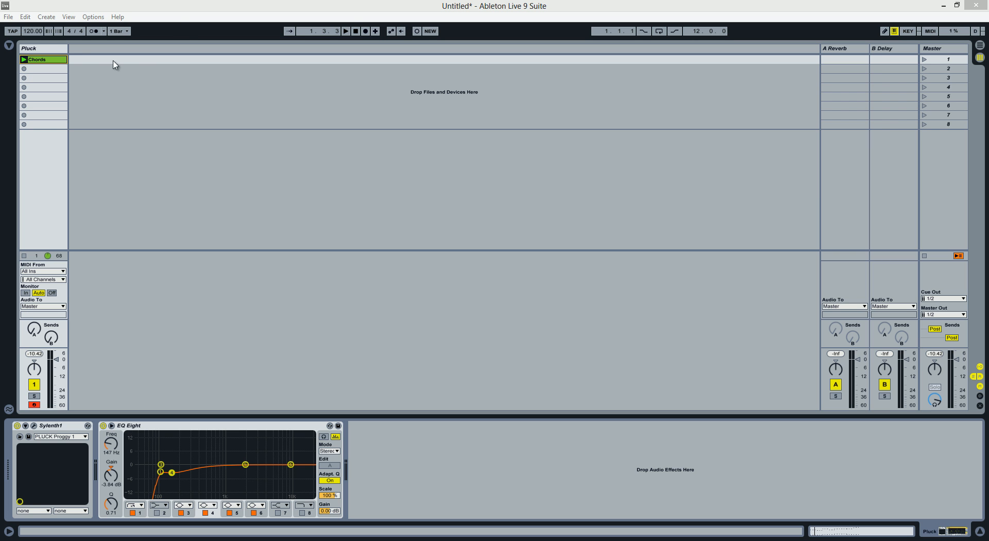
Play the Pluck track's Chords clip from the beginning of the song, listen to it dry, and stop playback
{"action": "left_click", "coordinate": [47, 49]}
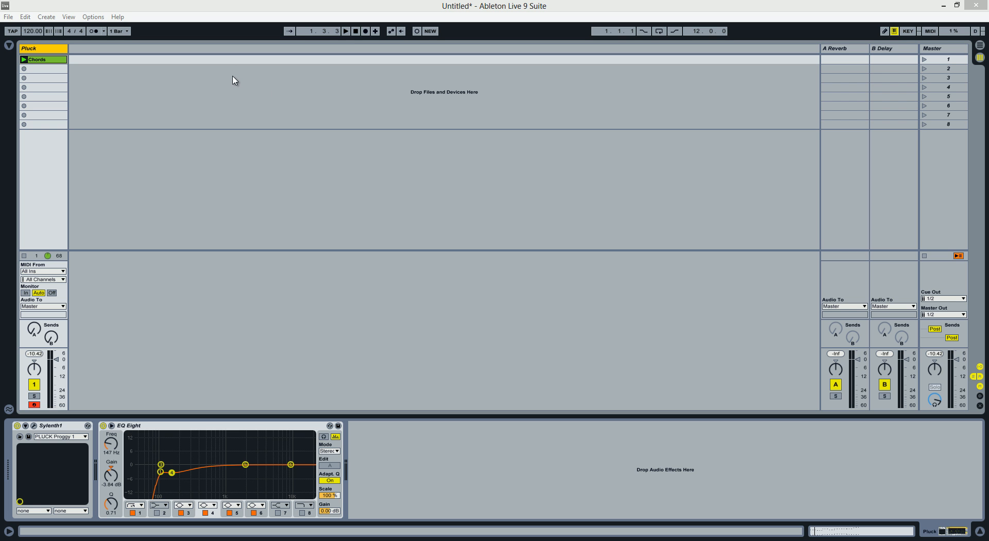
{"action": "left_click", "coordinate": [356, 31]}
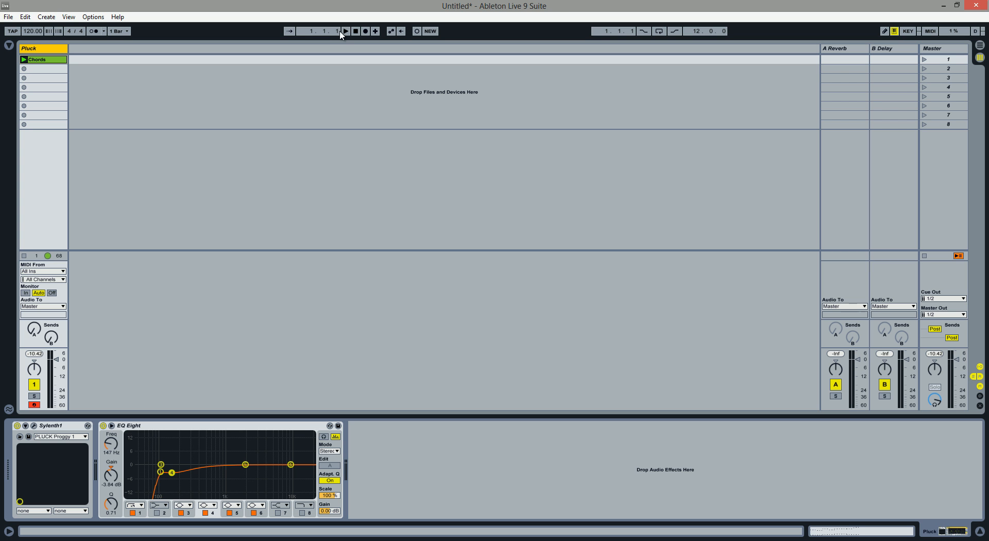
{"action": "left_click", "coordinate": [345, 31]}
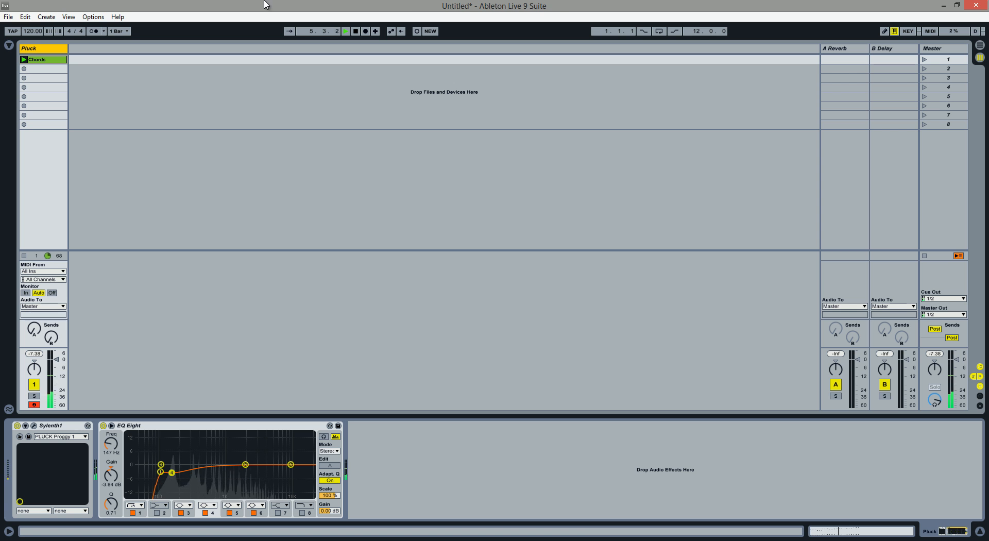
{"action": "left_click", "coordinate": [356, 31]}
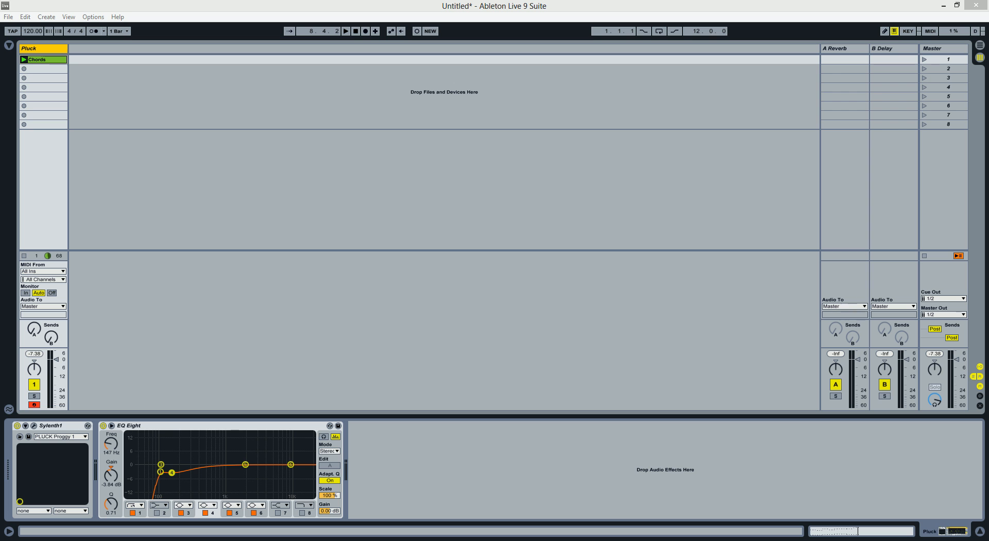
Insert two new audio tracks after the Pluck track
{"action": "right_click", "coordinate": [83, 50]}
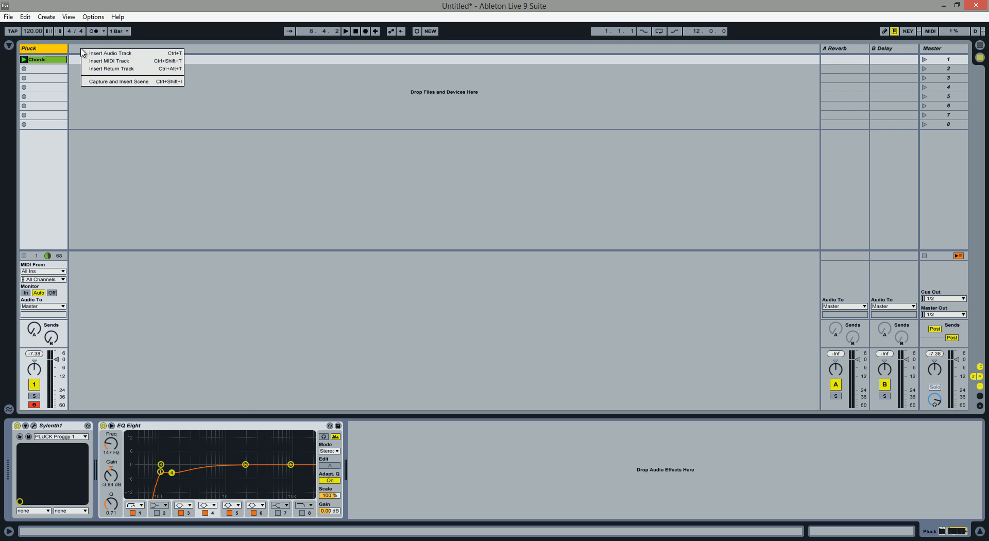
{"action": "left_click", "coordinate": [93, 57]}
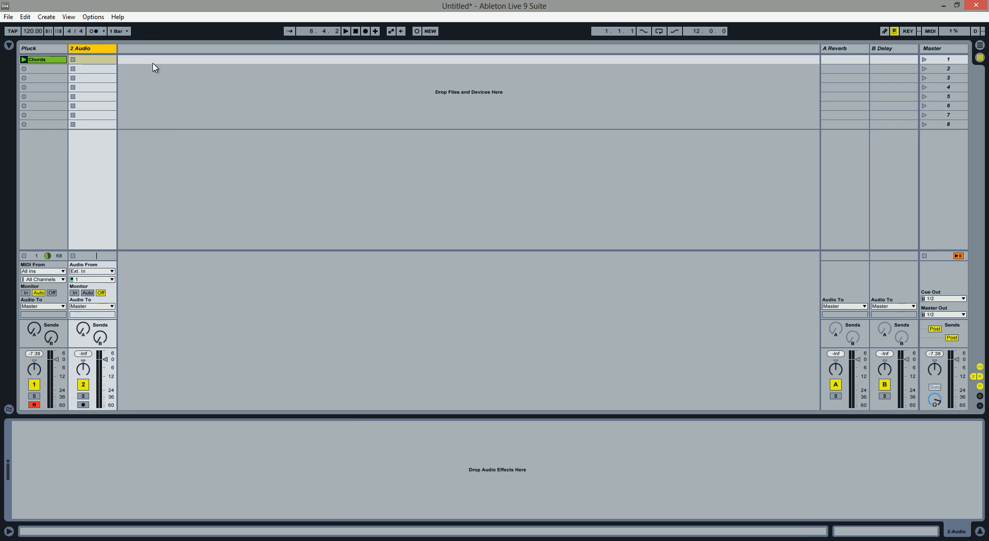
{"action": "key", "text": "ctrl+t"}
Rename the first new audio track Reverb and the second one Delay
{"action": "right_click", "coordinate": [87, 49]}
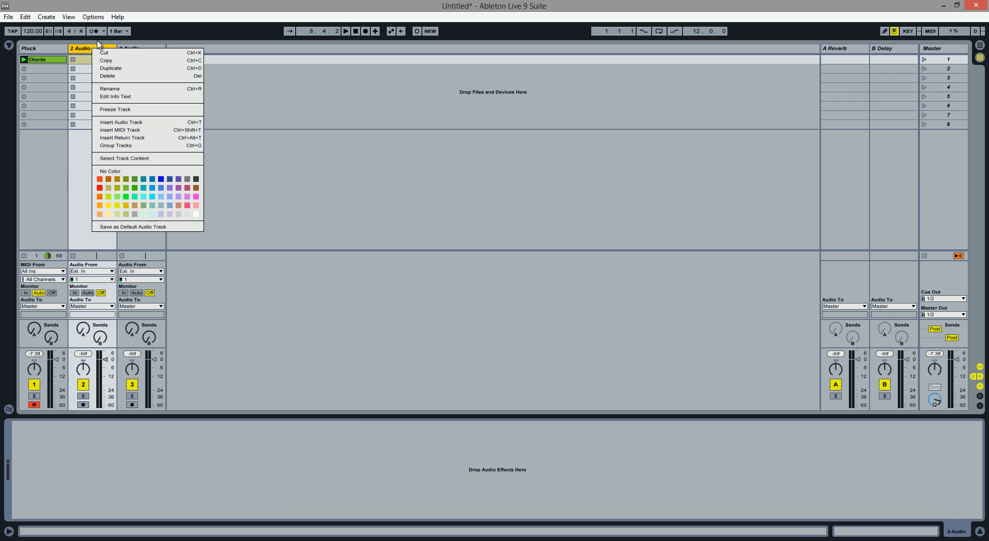
{"action": "left_click", "coordinate": [123, 92]}
{"action": "type", "text": "Reverb"}
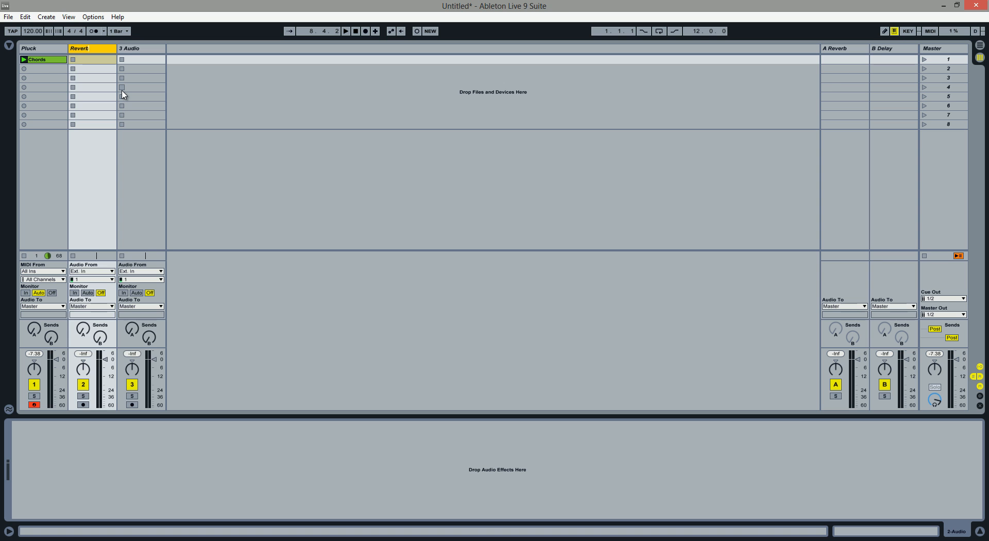
{"action": "key", "text": "Tab"}
{"action": "type", "text": "Delay"}
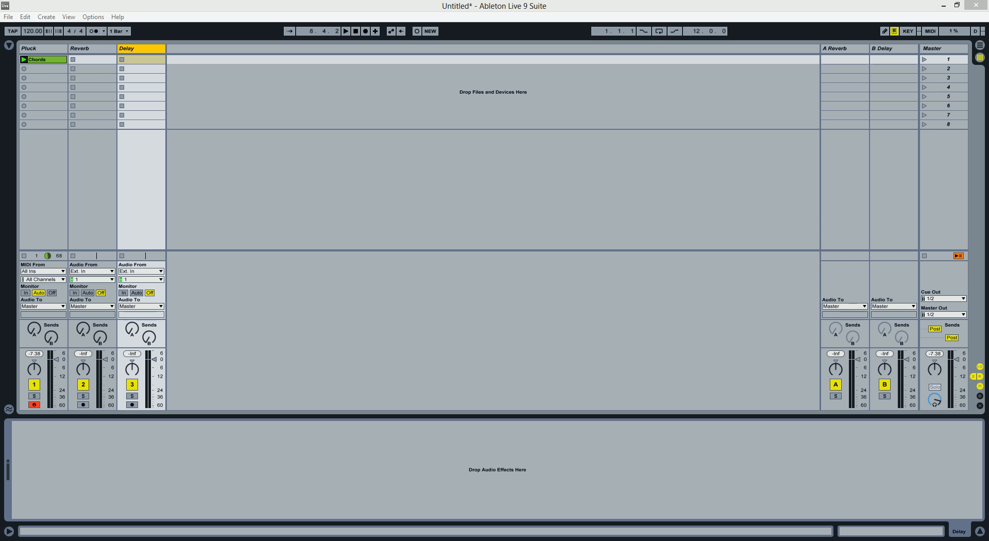
{"action": "left_click", "coordinate": [101, 48]}
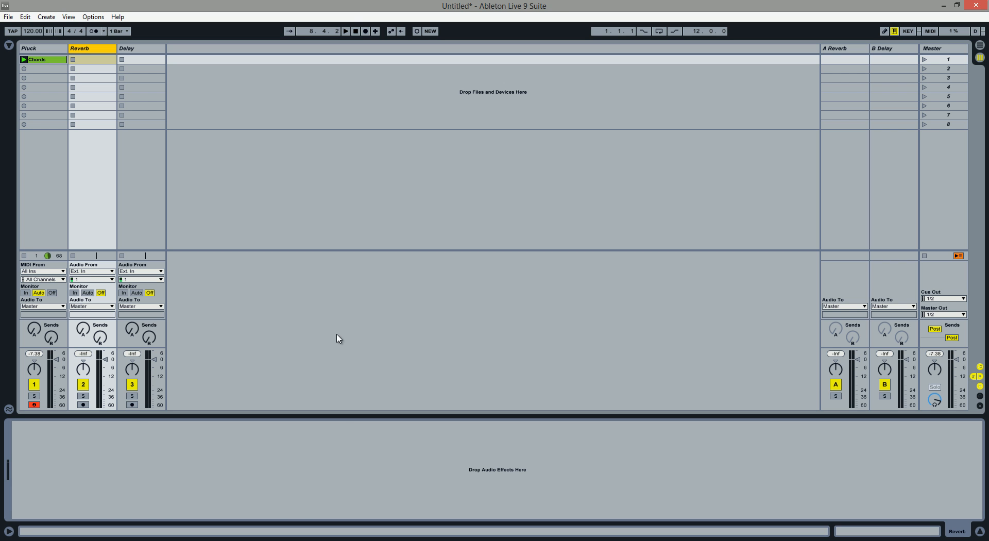
{"action": "left_click", "coordinate": [32, 50]}
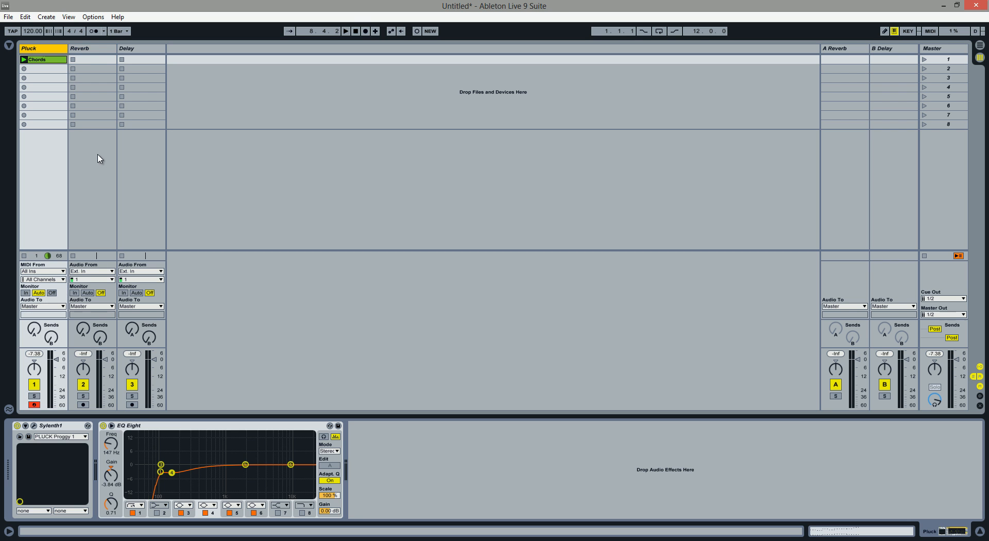
{"action": "left_click", "coordinate": [99, 50]}
{"action": "left_click", "coordinate": [130, 50]}
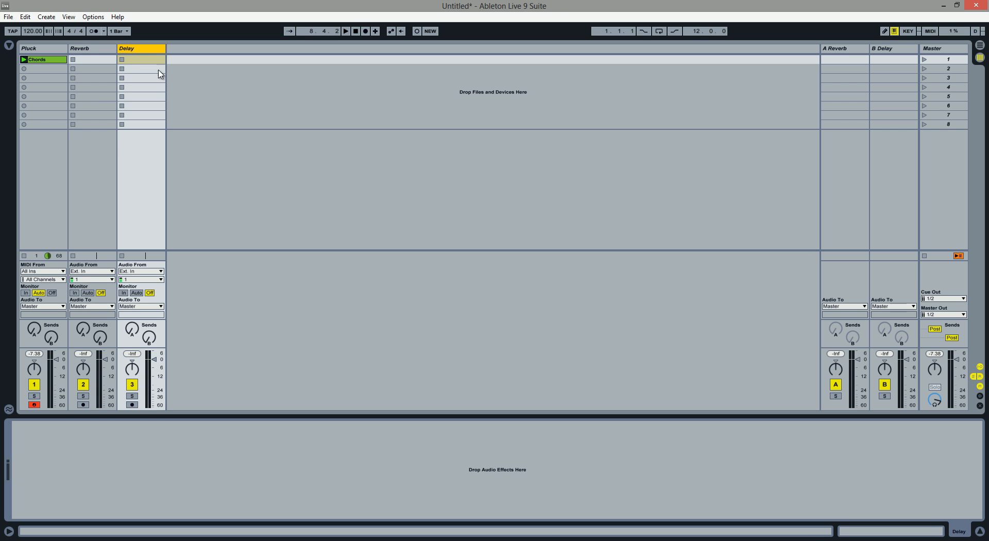
{"action": "left_click", "coordinate": [95, 48]}
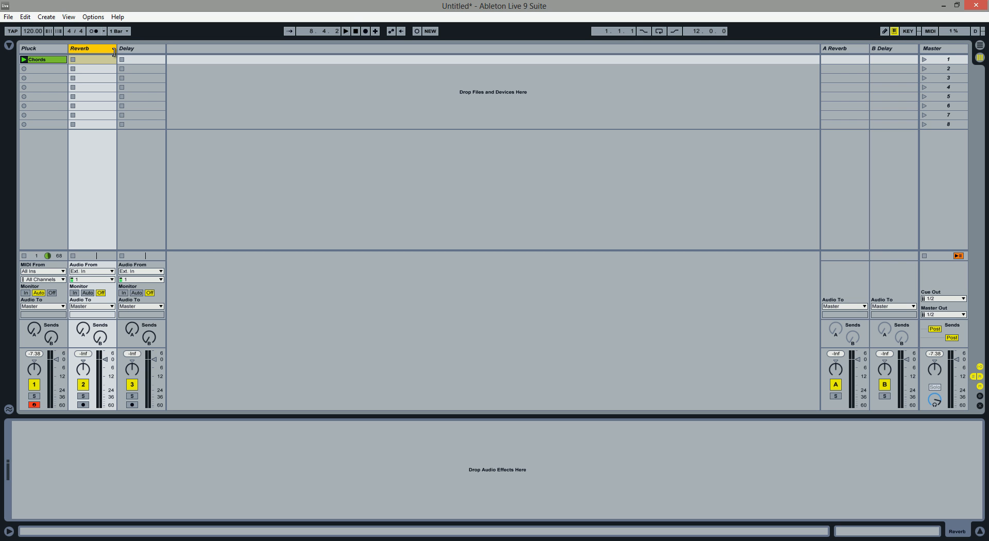
{"action": "left_click", "coordinate": [138, 52]}
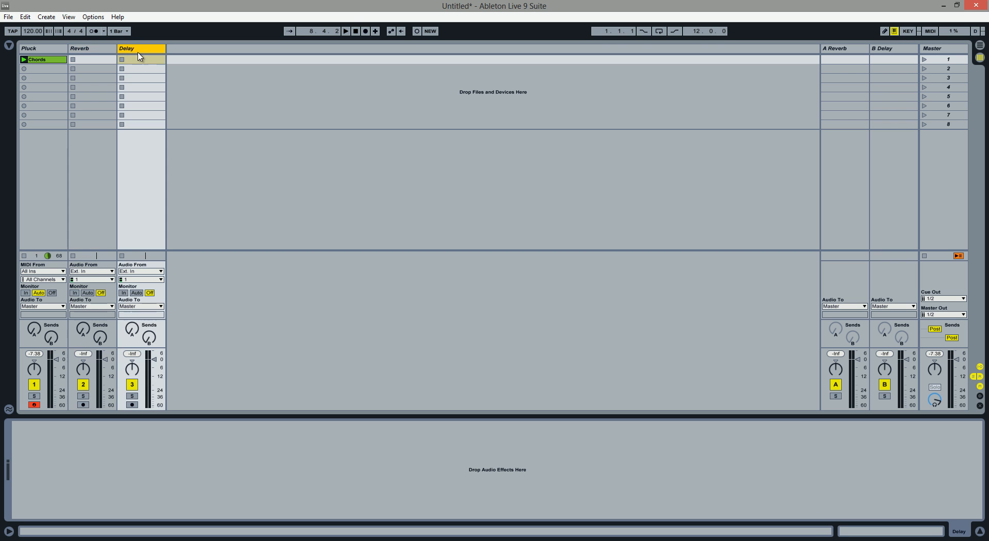
Set Audio From to Pluck on the Reverb and Delay tracks and switch both tracks' monitoring to In
{"action": "left_click", "coordinate": [94, 49]}
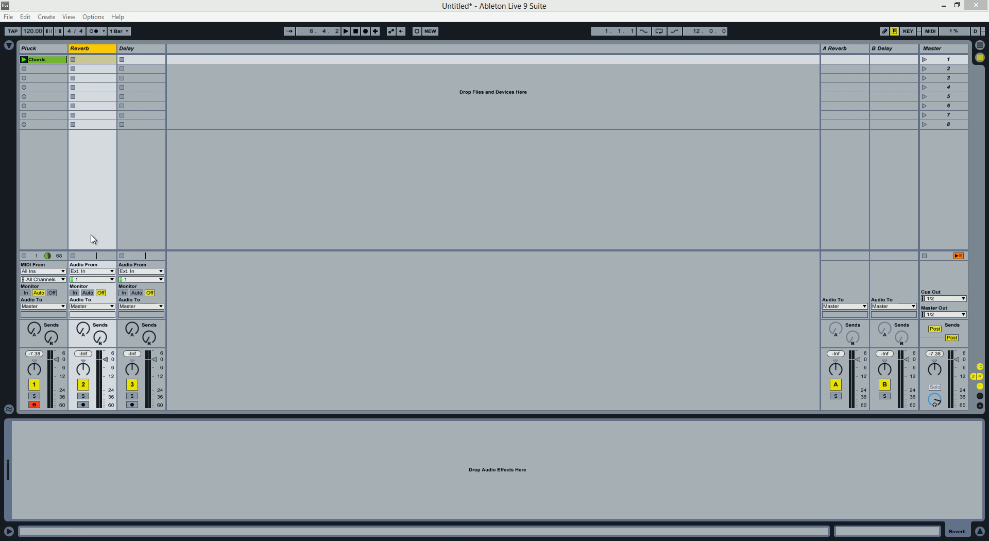
{"action": "left_click", "coordinate": [105, 274]}
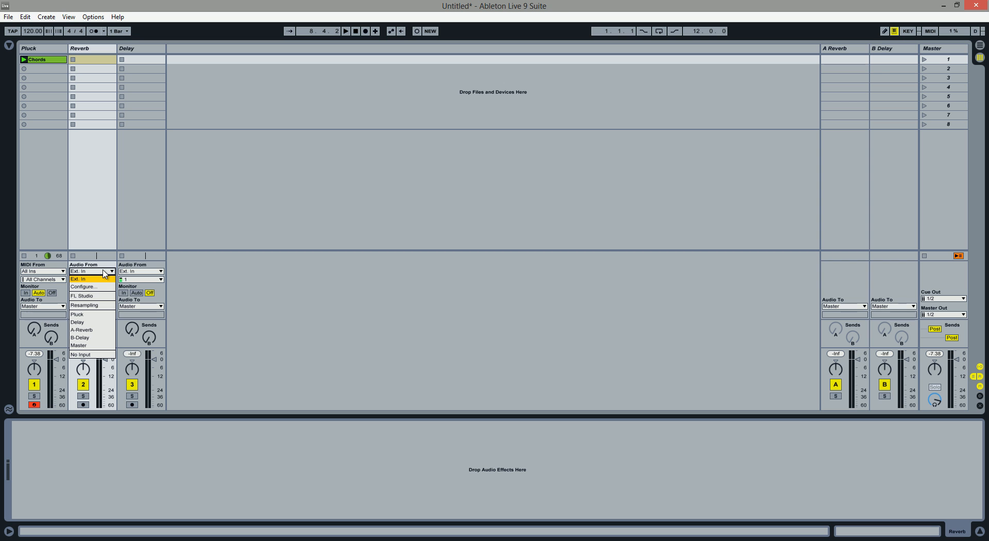
{"action": "left_click", "coordinate": [107, 314]}
{"action": "left_click", "coordinate": [158, 272]}
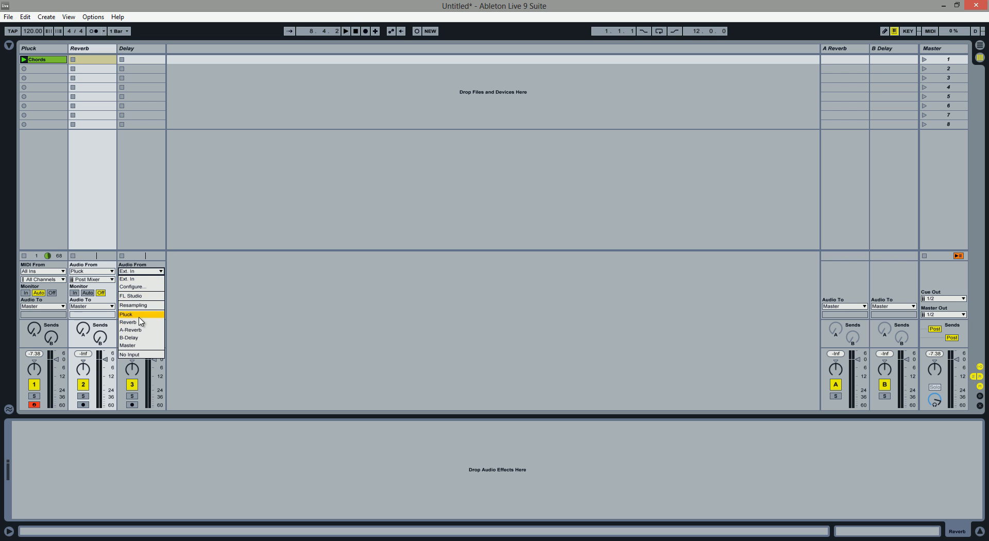
{"action": "left_click", "coordinate": [142, 315]}
{"action": "left_click", "coordinate": [75, 292]}
{"action": "left_click", "coordinate": [124, 293]}
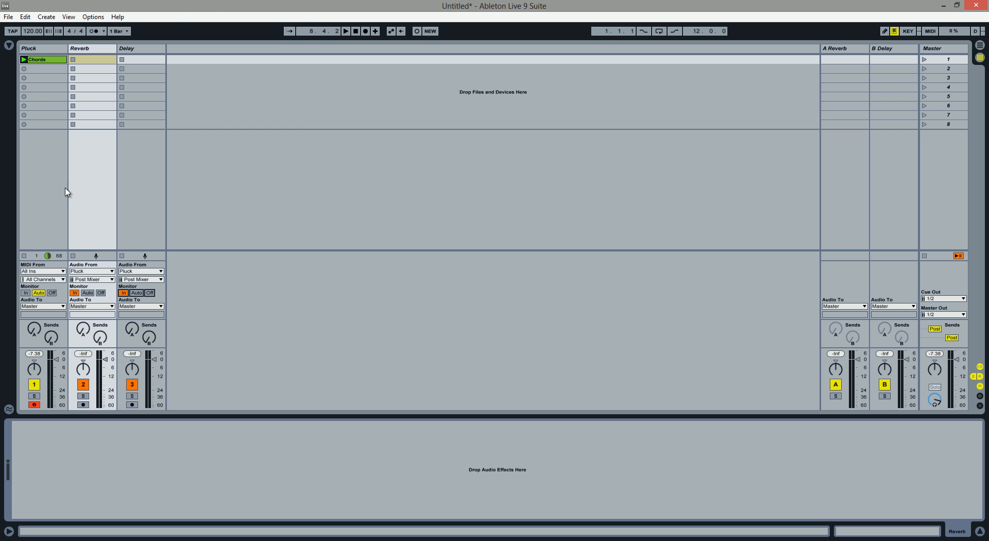
Play the chords briefly to check that the Pluck signal reaches the Reverb and Delay tracks, and stop playback
{"action": "left_click", "coordinate": [146, 56]}
{"action": "left_click", "coordinate": [56, 50]}
{"action": "left_click", "coordinate": [346, 32]}
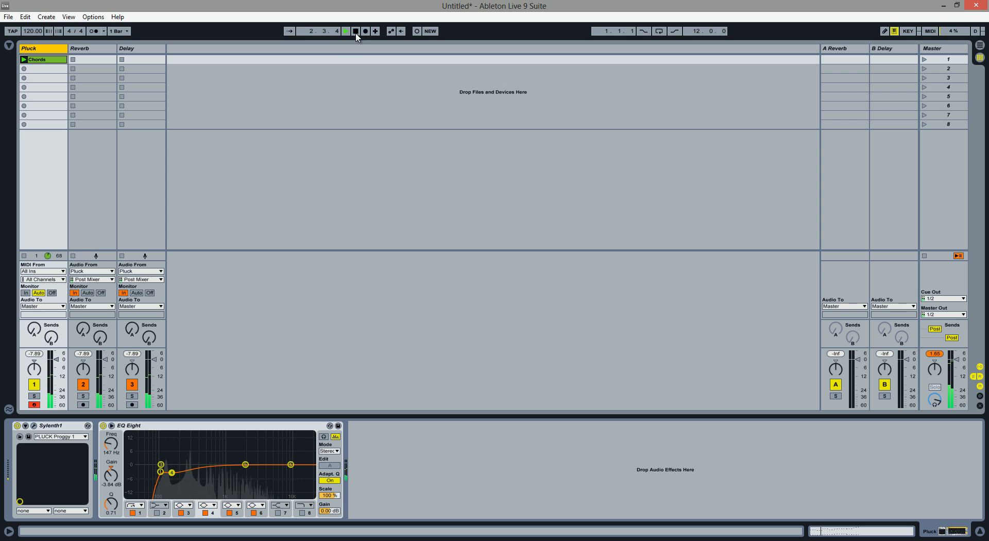
{"action": "left_click", "coordinate": [356, 32]}
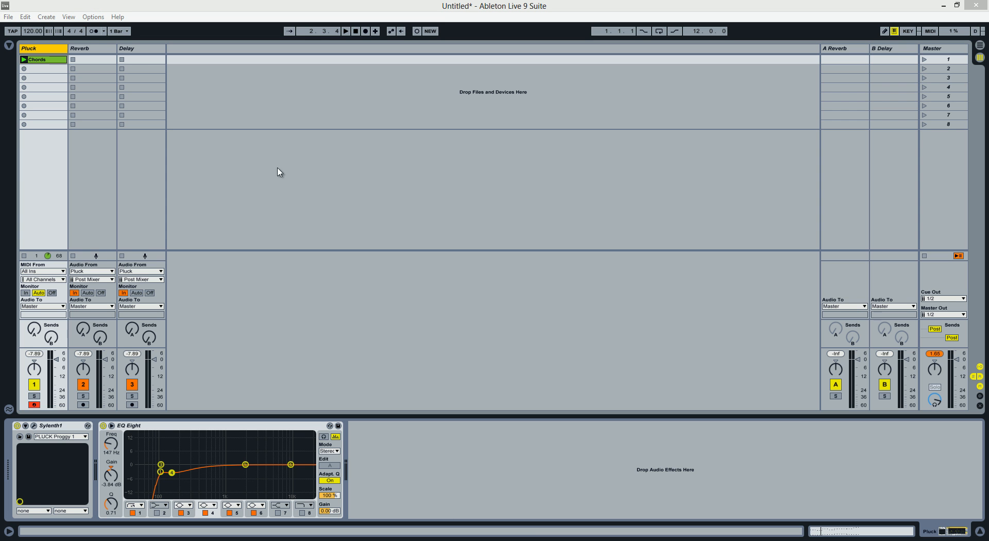
Load the Reverb audio effect onto the Reverb track
{"action": "left_click", "coordinate": [91, 49]}
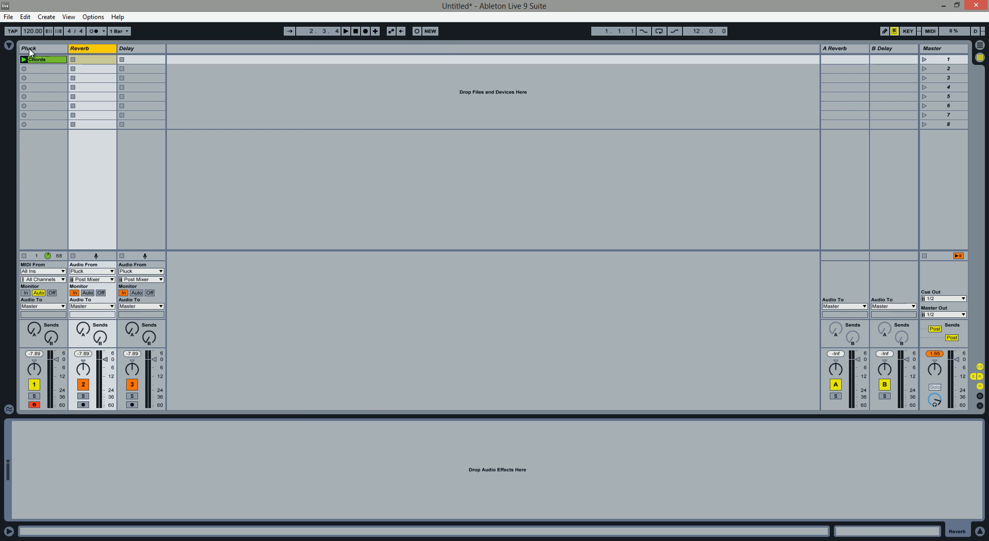
{"action": "left_click", "coordinate": [10, 46]}
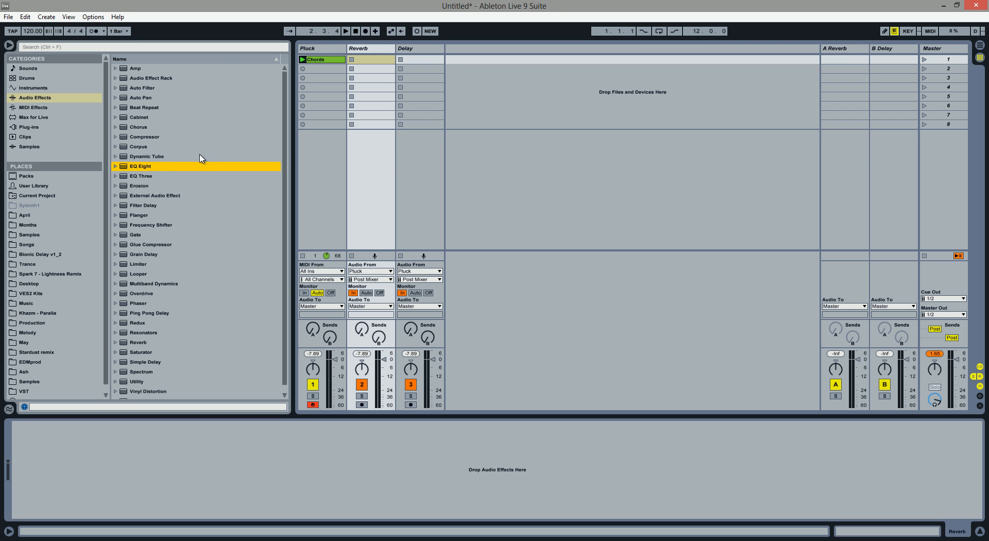
{"action": "left_click_drag", "start_coordinate": [144, 342], "coordinate": [263, 495]}
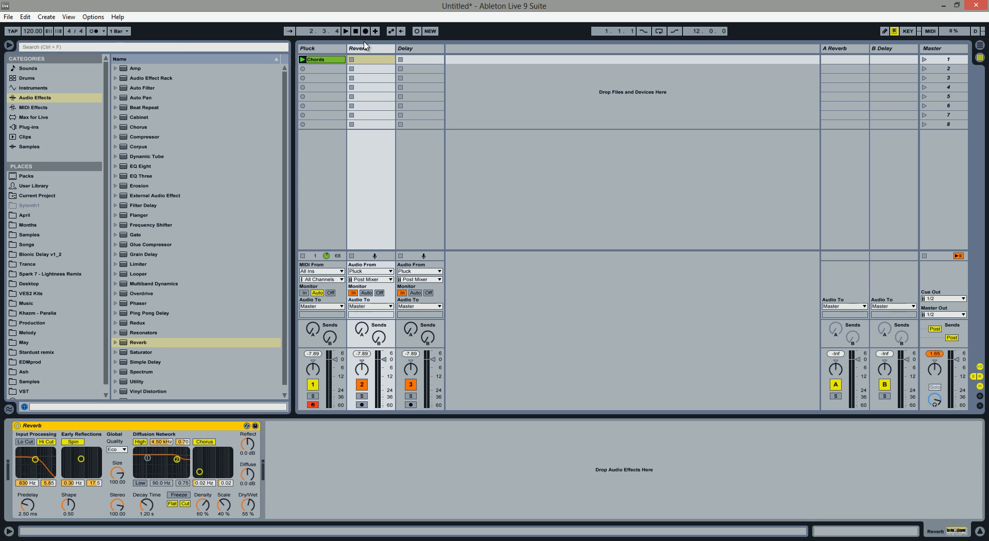
Load the Ping Pong Delay audio effect onto the Delay track and hide the browser
{"action": "left_click", "coordinate": [415, 58]}
{"action": "left_click_drag", "start_coordinate": [147, 313], "coordinate": [327, 486]}
{"action": "left_click", "coordinate": [9, 46]}
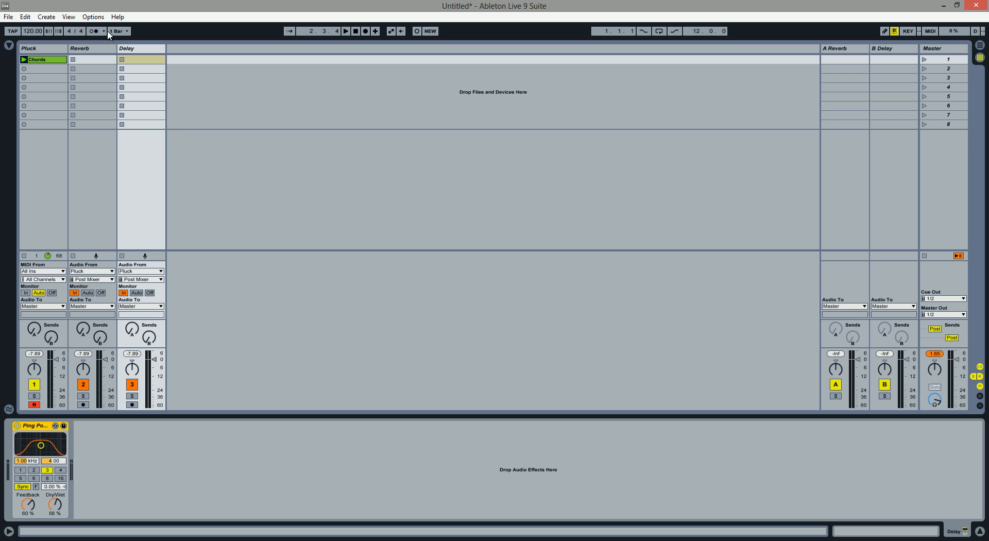
Play the chords from the beginning with both the reverb and the delay active, and stop playback
{"action": "left_click", "coordinate": [103, 50]}
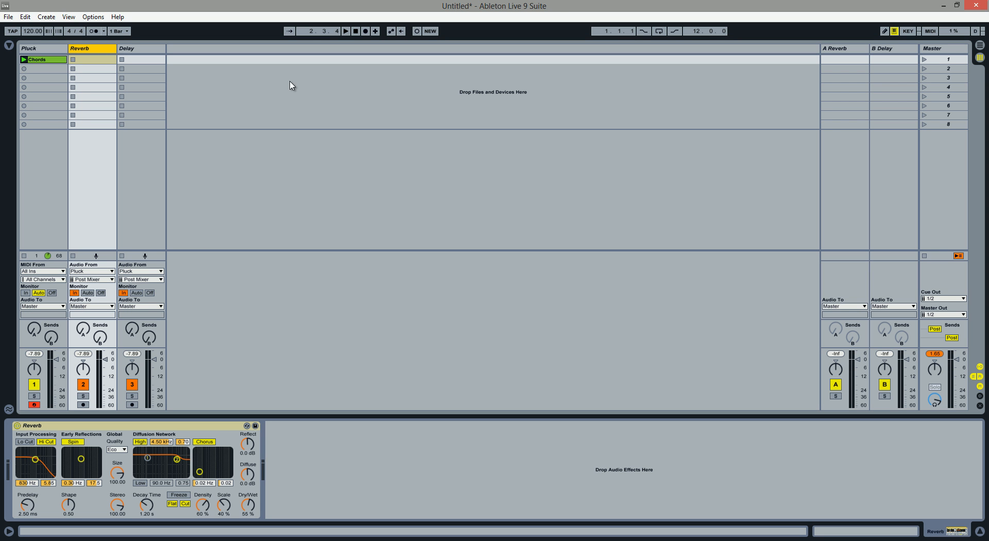
{"action": "left_click", "coordinate": [358, 31]}
{"action": "left_click", "coordinate": [346, 32]}
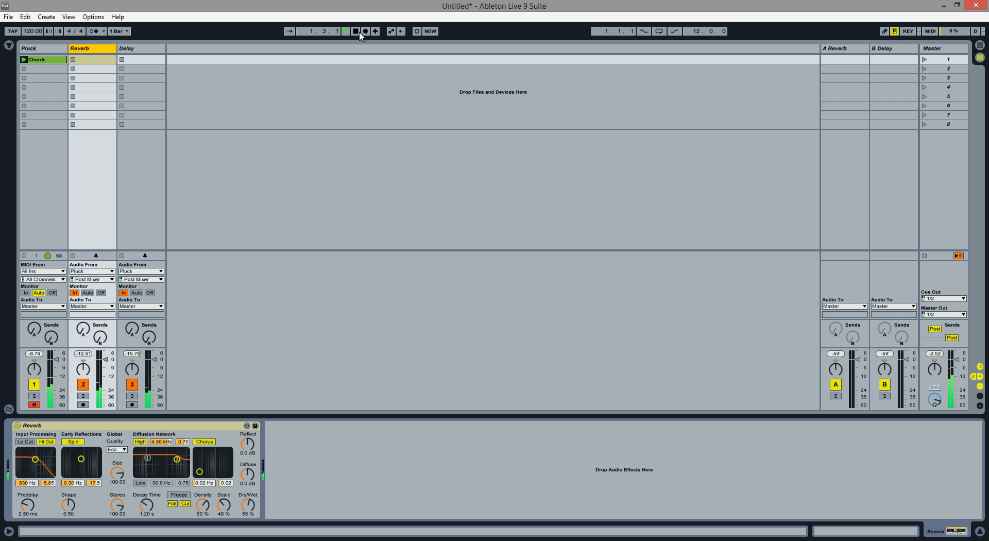
{"action": "left_click", "coordinate": [356, 31]}
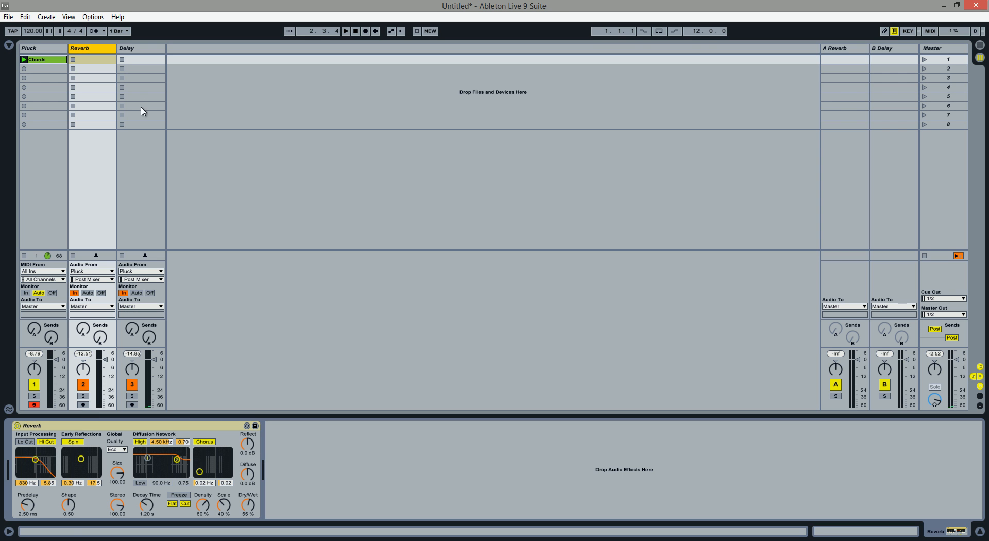
Deactivate the Delay track and audition the Reverb device with its Decay Time raised to 7.82 s
{"action": "left_click", "coordinate": [132, 384]}
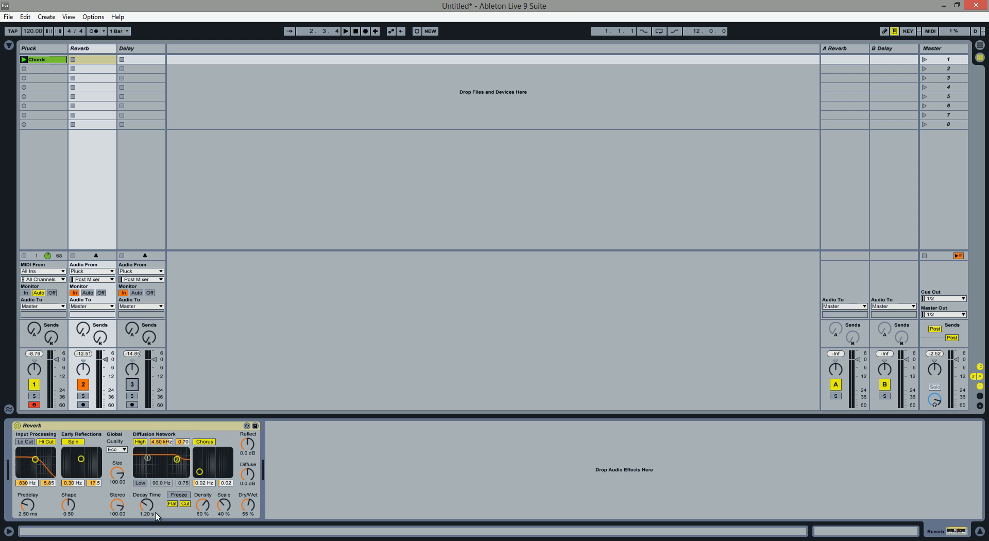
{"action": "scroll", "coordinate": [152, 511], "scroll_direction": "up", "scroll_amount": 5}
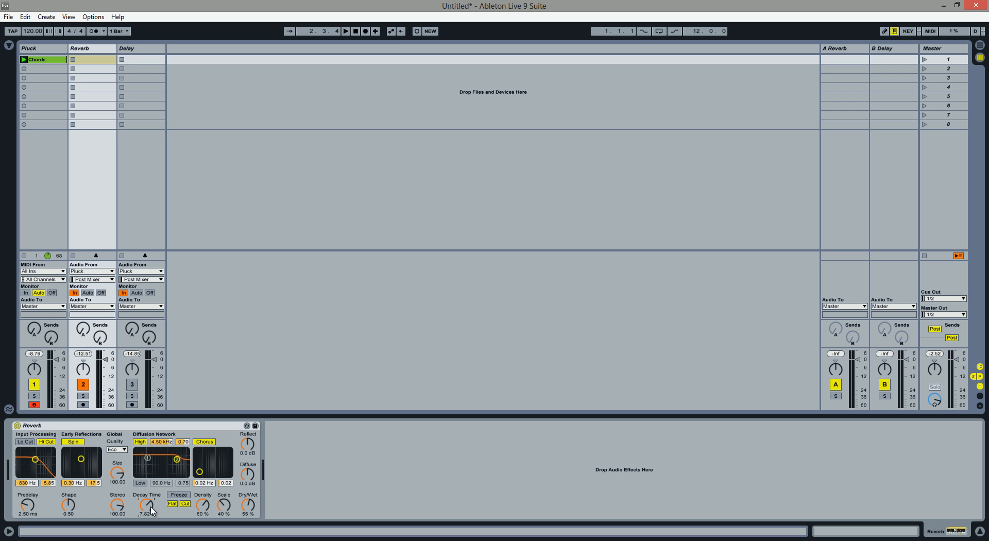
{"action": "left_click", "coordinate": [346, 31]}
{"action": "left_click", "coordinate": [355, 31]}
Set the Reverb device's input filter to 13.8 kHz, Size to 187.60 and Dry/Wet to 100 %
{"action": "left_click_drag", "start_coordinate": [35, 459], "coordinate": [50, 457]}
{"action": "left_click_drag", "start_coordinate": [252, 504], "coordinate": [251, 507]}
{"action": "left_click", "coordinate": [33, 49]}
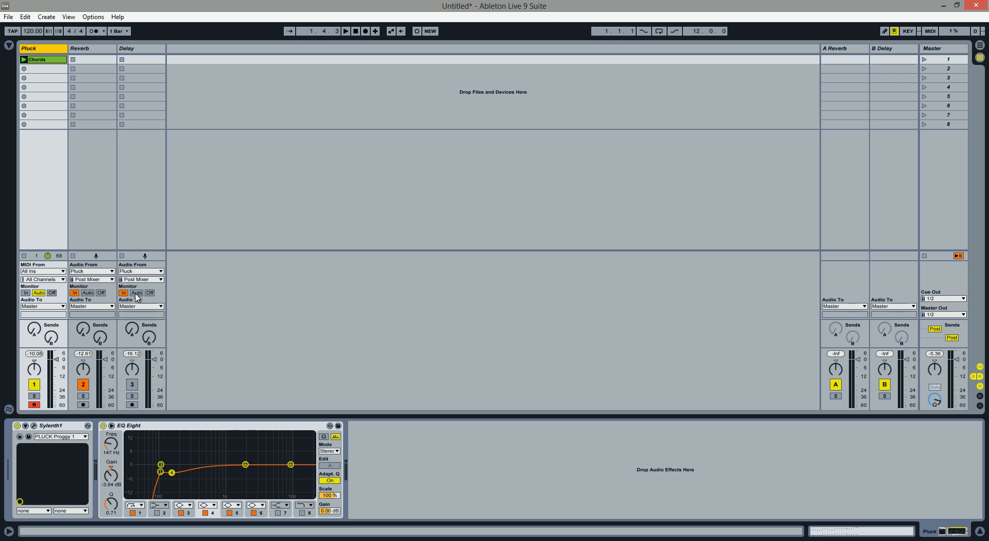
{"action": "left_click", "coordinate": [95, 48]}
{"action": "left_click", "coordinate": [51, 49]}
{"action": "left_click", "coordinate": [134, 51]}
{"action": "left_click", "coordinate": [99, 55]}
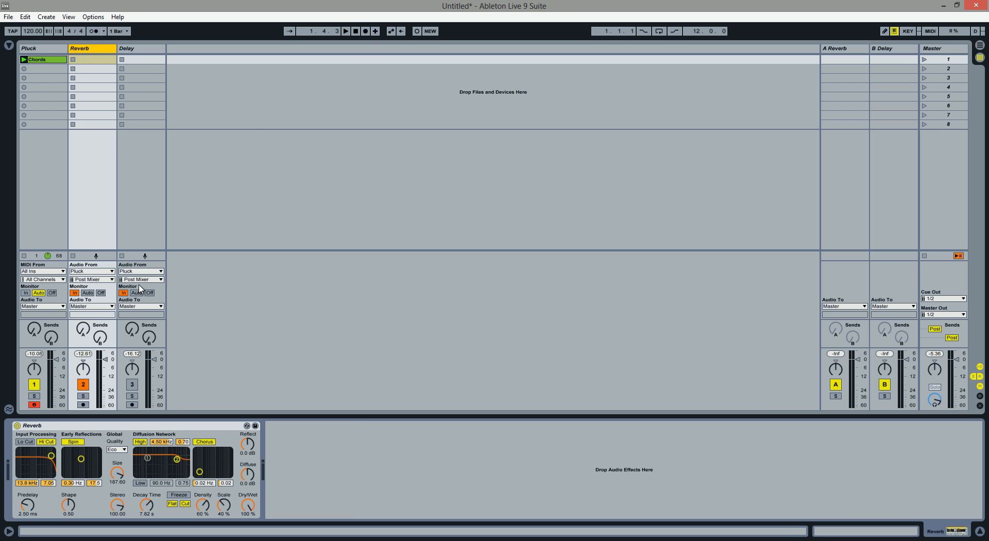
Play the chords, compare the reverb alone against the full mix by turning the Pluck track off and on, and stop playback
{"action": "left_click", "coordinate": [346, 31]}
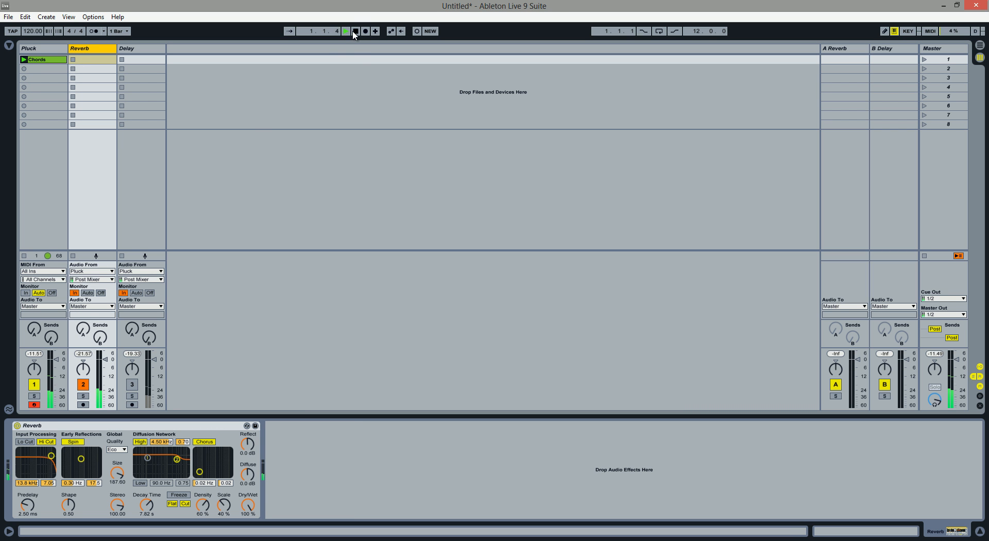
{"action": "left_click", "coordinate": [34, 385]}
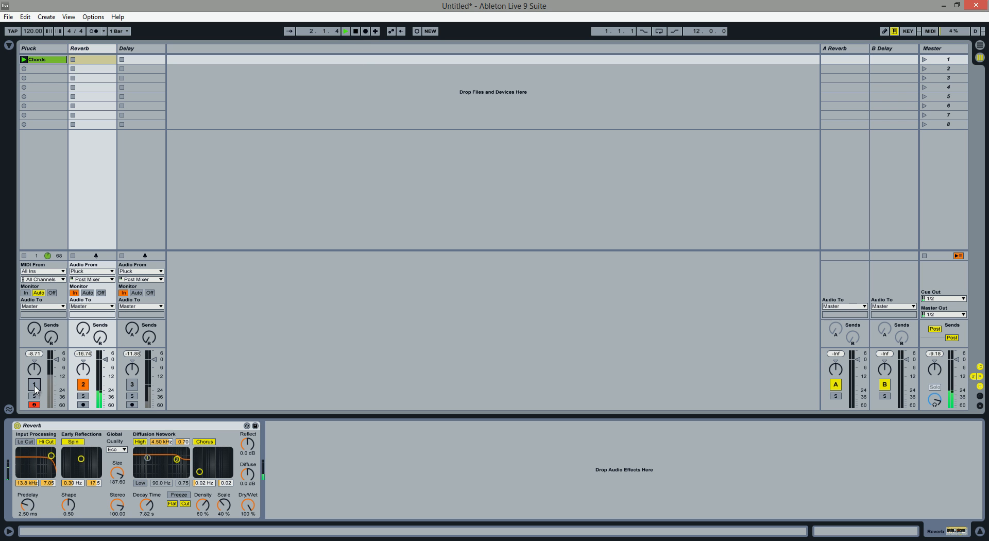
{"action": "left_click", "coordinate": [34, 387]}
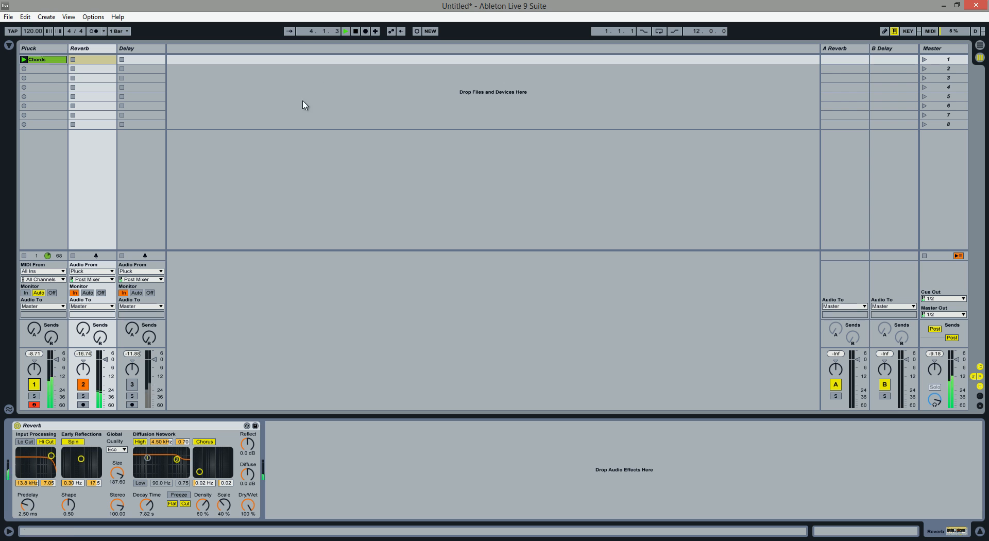
{"action": "left_click", "coordinate": [356, 31]}
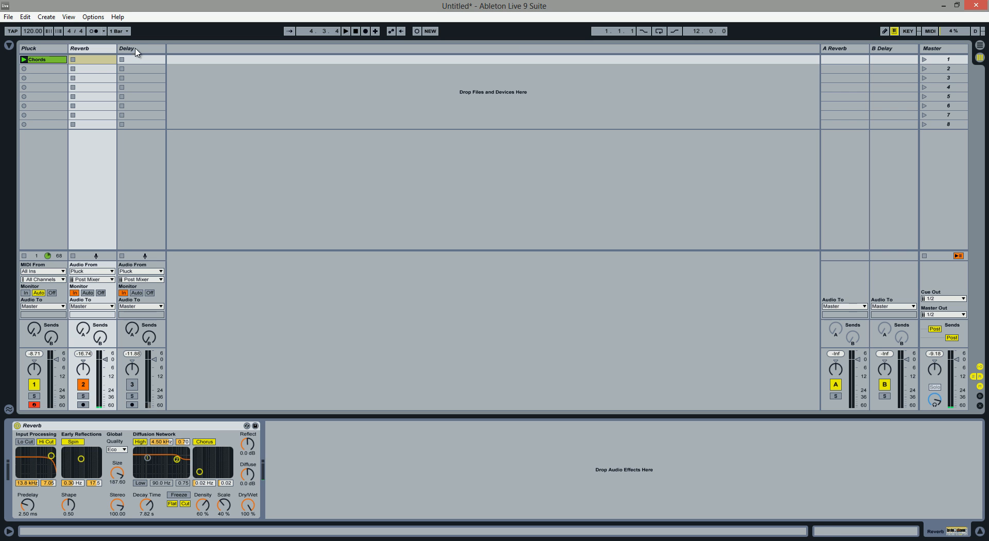
Set the Delay track's Ping Pong Delay to 52 % Feedback, 100 % Dry/Wet, and an 830 Hz filter with a bandwidth of 9.00
{"action": "left_click", "coordinate": [118, 49]}
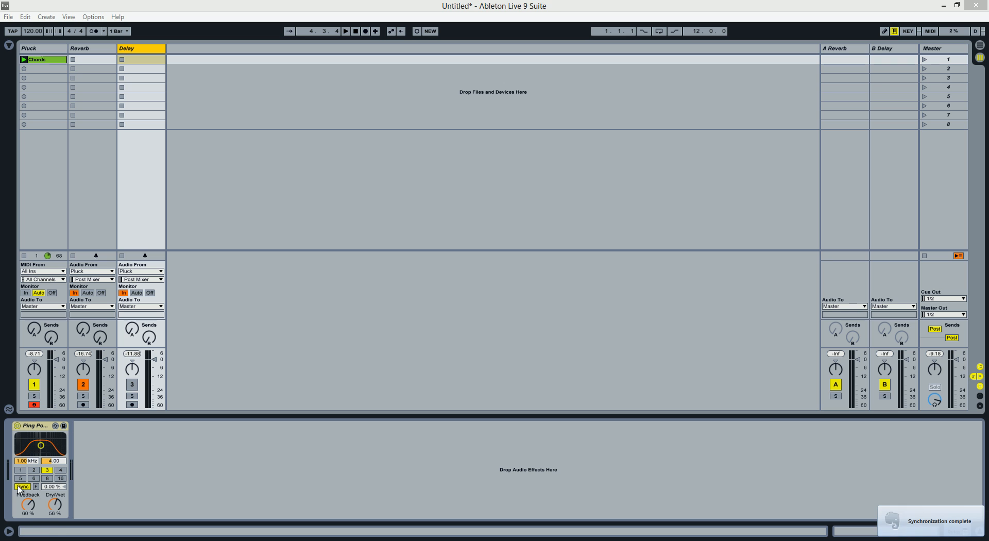
{"action": "left_click_drag", "start_coordinate": [32, 506], "coordinate": [57, 511]}
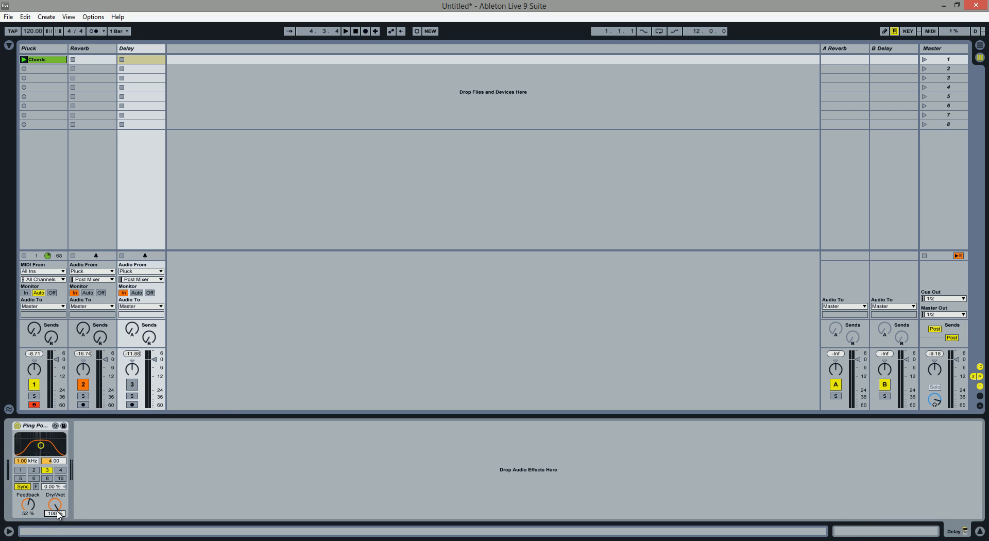
{"action": "left_click_drag", "start_coordinate": [43, 446], "coordinate": [48, 435]}
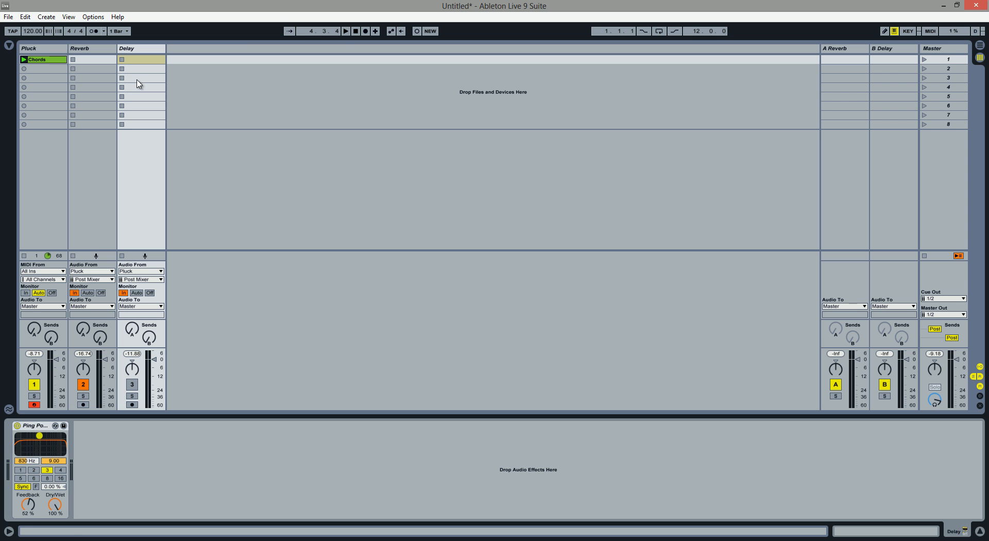
Reactivate the Delay track, play the chords from the beginning with reverb and delay, and stop playback
{"action": "left_click", "coordinate": [356, 31]}
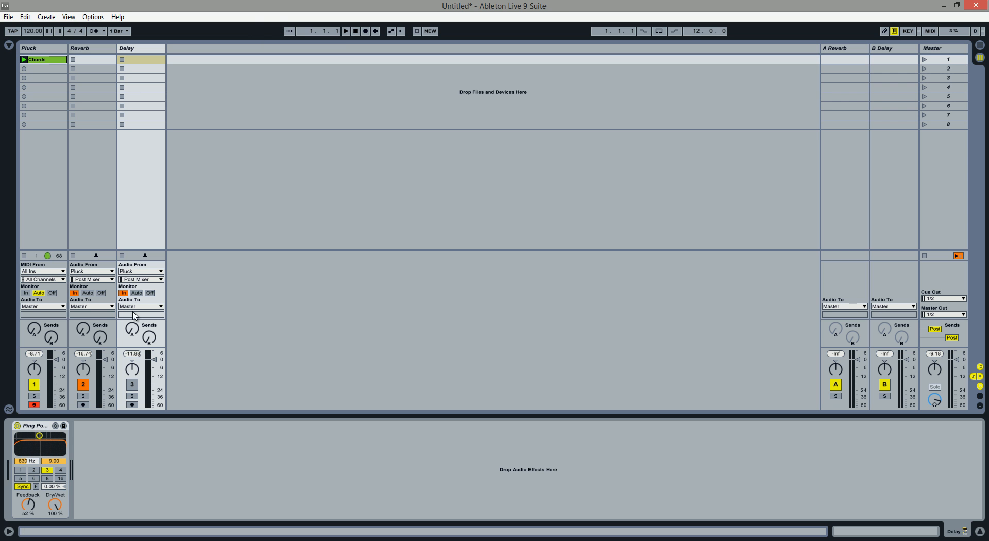
{"action": "left_click", "coordinate": [134, 385]}
{"action": "left_click", "coordinate": [347, 31]}
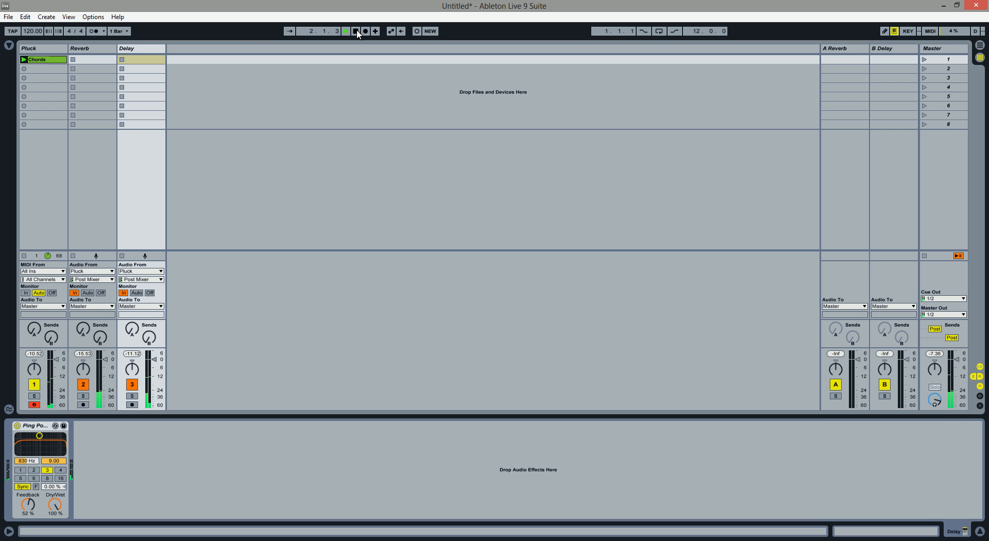
{"action": "left_click", "coordinate": [356, 32]}
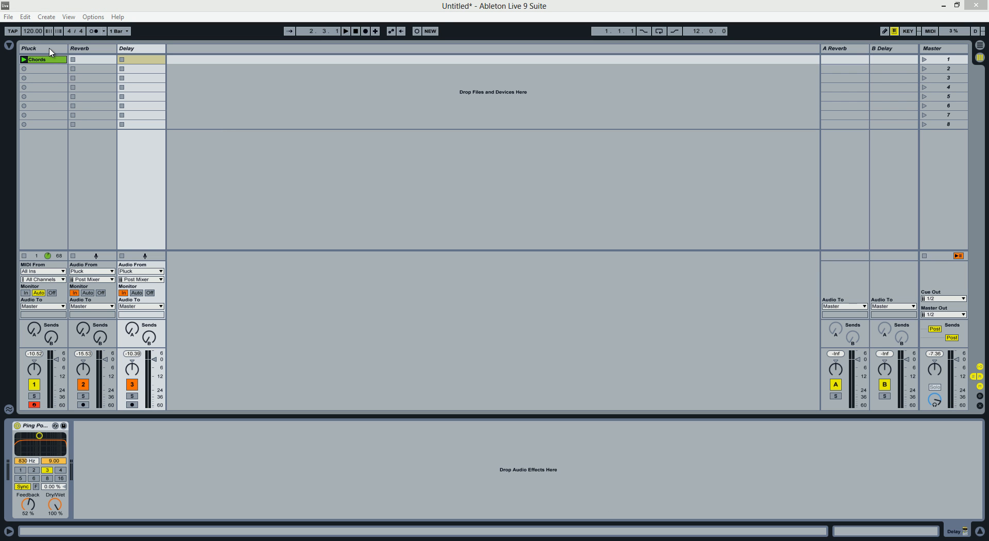
Examine the playing chords with a temporary Spectrum device on the Master track, and delete the device
{"action": "left_click", "coordinate": [936, 49]}
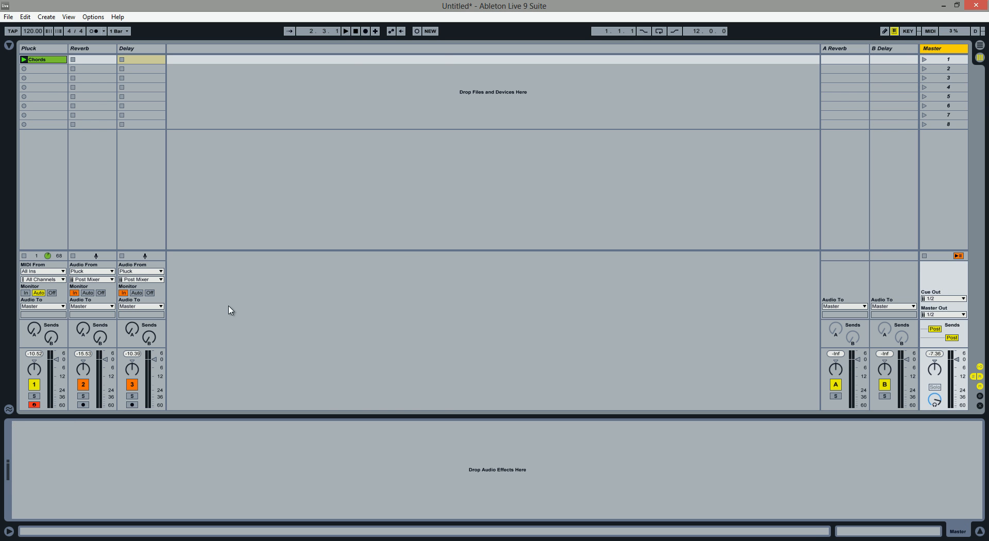
{"action": "left_click", "coordinate": [9, 46]}
{"action": "scroll", "coordinate": [175, 268], "scroll_direction": "down", "scroll_amount": 1}
{"action": "scroll", "coordinate": [140, 376], "scroll_direction": "up", "scroll_amount": 1}
{"action": "left_click_drag", "start_coordinate": [148, 373], "coordinate": [253, 487]}
{"action": "left_click", "coordinate": [346, 32]}
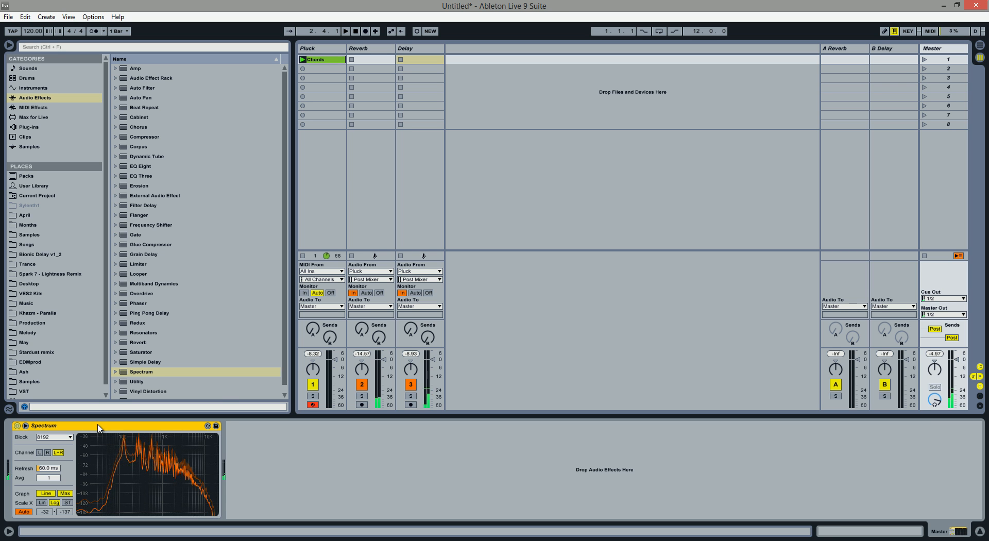
{"action": "key", "text": "Delete"}
{"action": "left_click", "coordinate": [9, 45]}
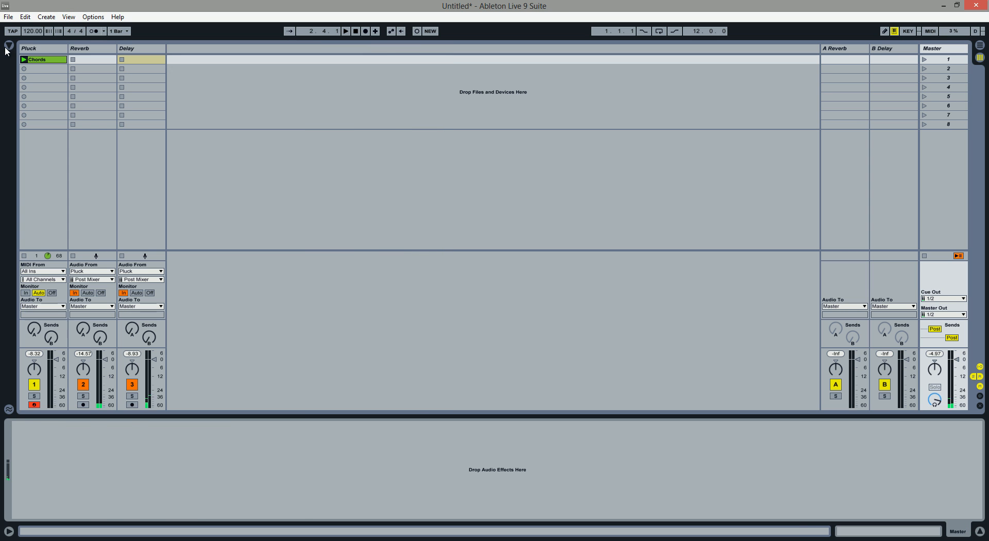
Examine the Pluck track's dry signal in its EQ Eight while the chords play, and return playback to the start
{"action": "left_click", "coordinate": [58, 50]}
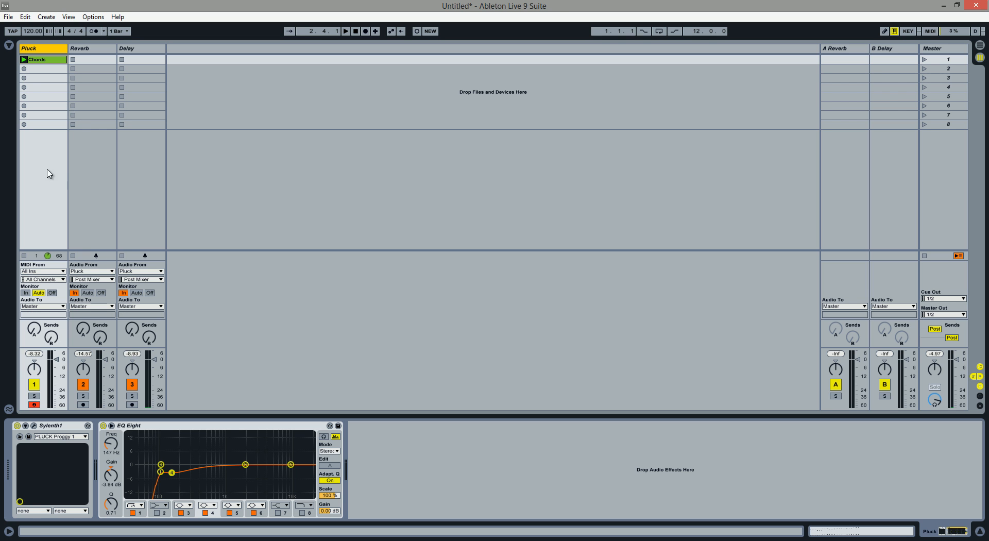
{"action": "left_click", "coordinate": [346, 31]}
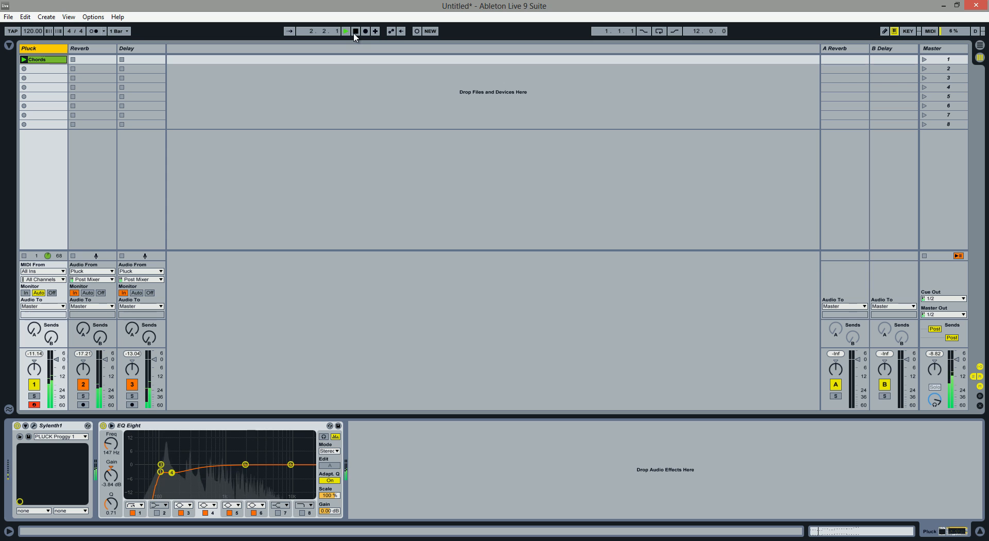
{"action": "left_click", "coordinate": [355, 32]}
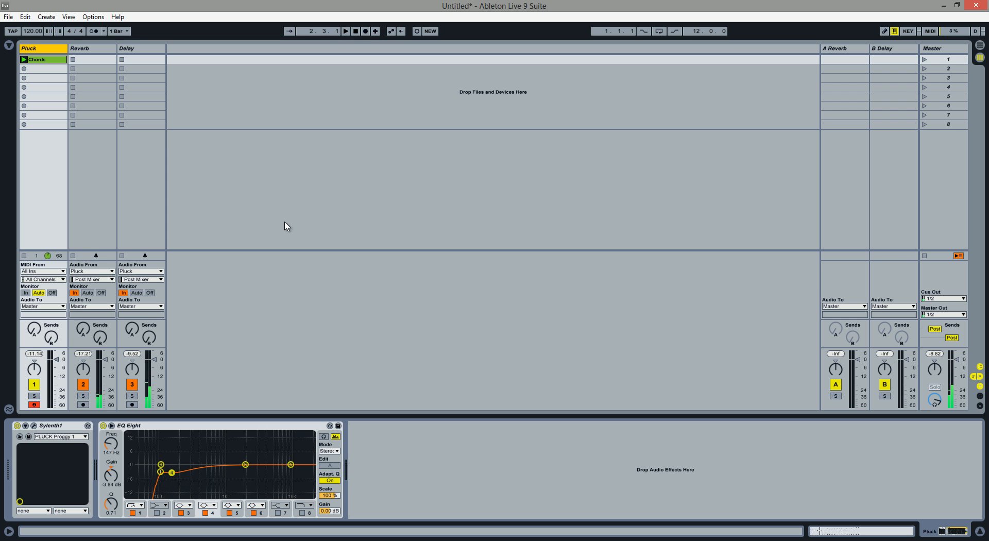
{"action": "left_click", "coordinate": [356, 31]}
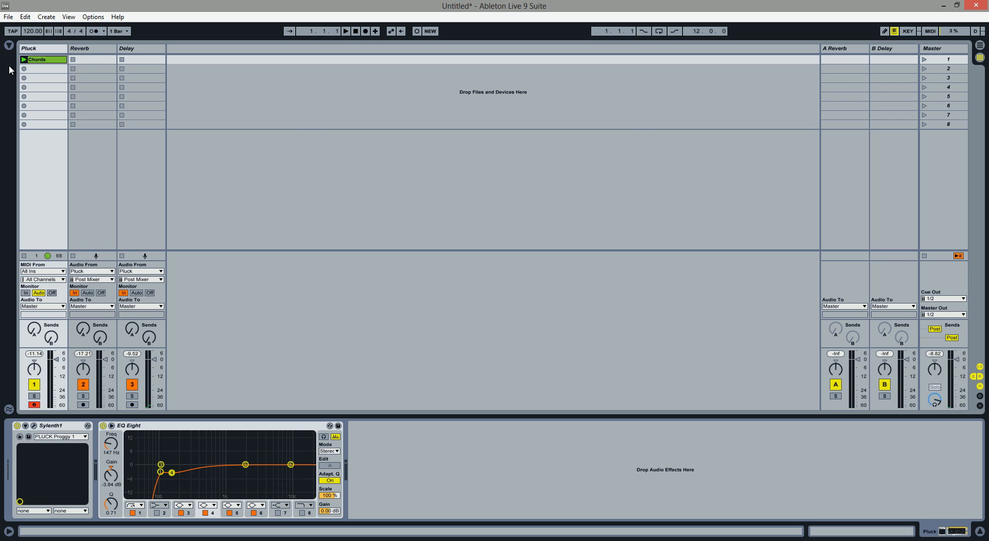
Add a Compressor after the Reverb device on the Reverb track and unfold its sidechain section
{"action": "left_click", "coordinate": [88, 48]}
{"action": "left_click", "coordinate": [9, 45]}
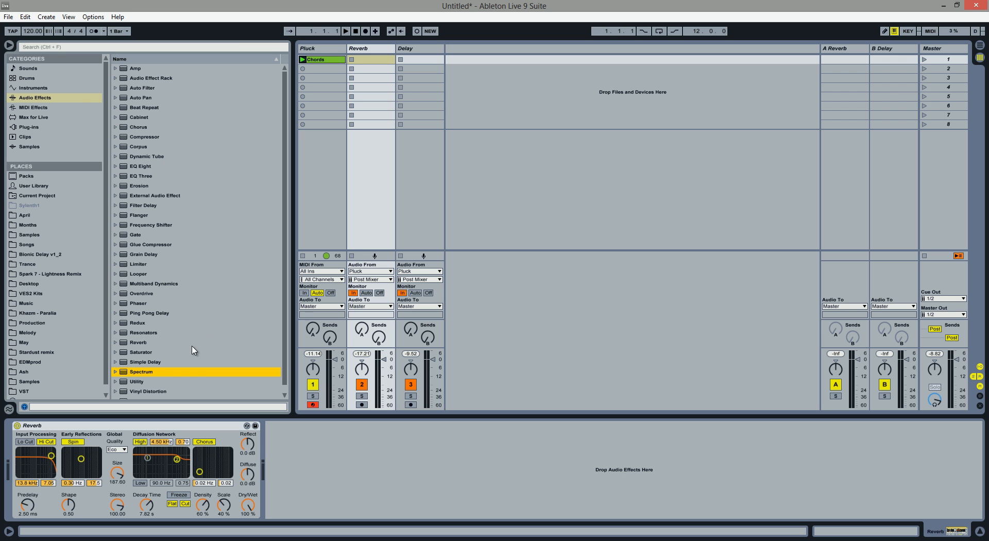
{"action": "left_click_drag", "start_coordinate": [146, 139], "coordinate": [341, 506]}
{"action": "left_click", "coordinate": [9, 46]}
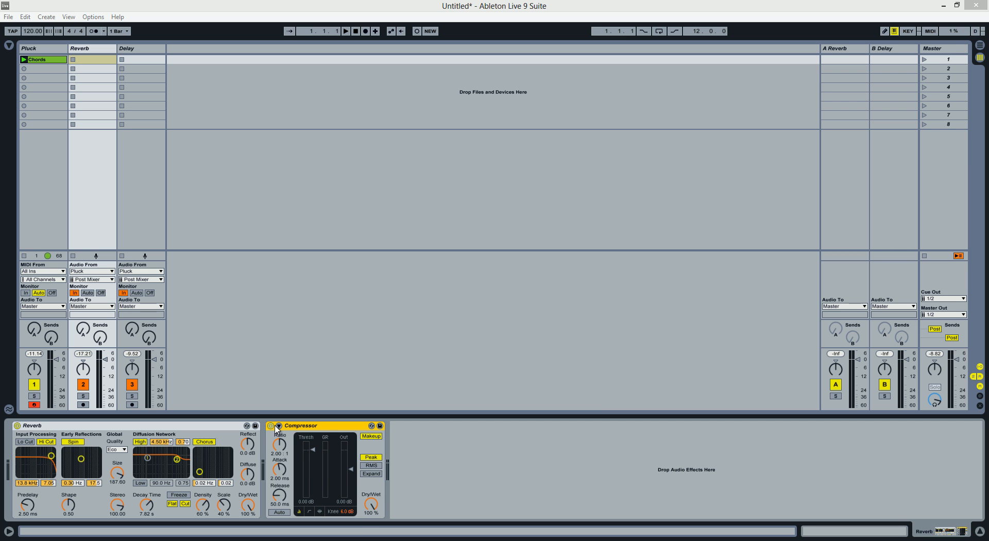
{"action": "left_click", "coordinate": [279, 426]}
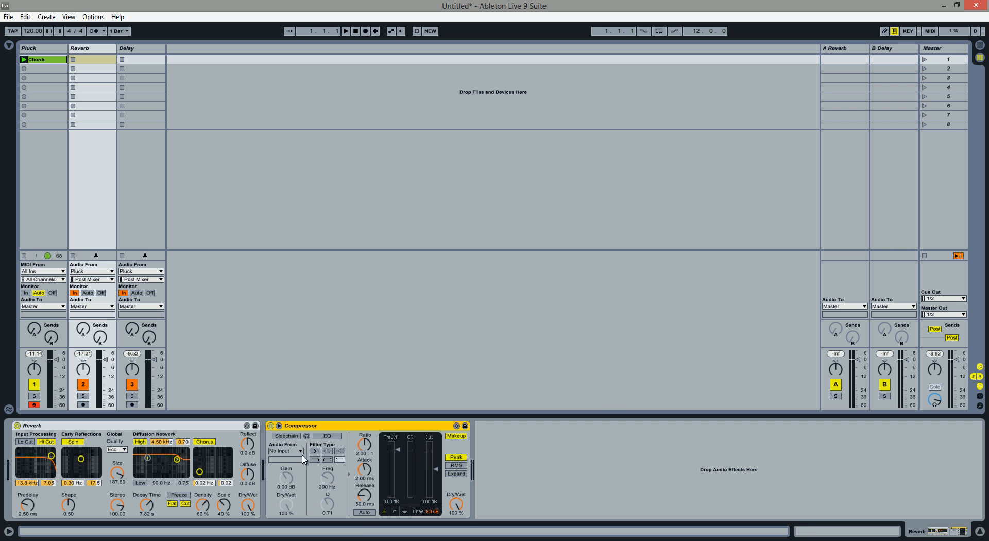
Set the Reverb track's Compressor to a ratio of 1.97:1, attack of 0.35 ms and release of 41.1 ms
{"action": "left_click", "coordinate": [363, 449]}
{"action": "left_click_drag", "start_coordinate": [360, 450], "coordinate": [361, 450]}
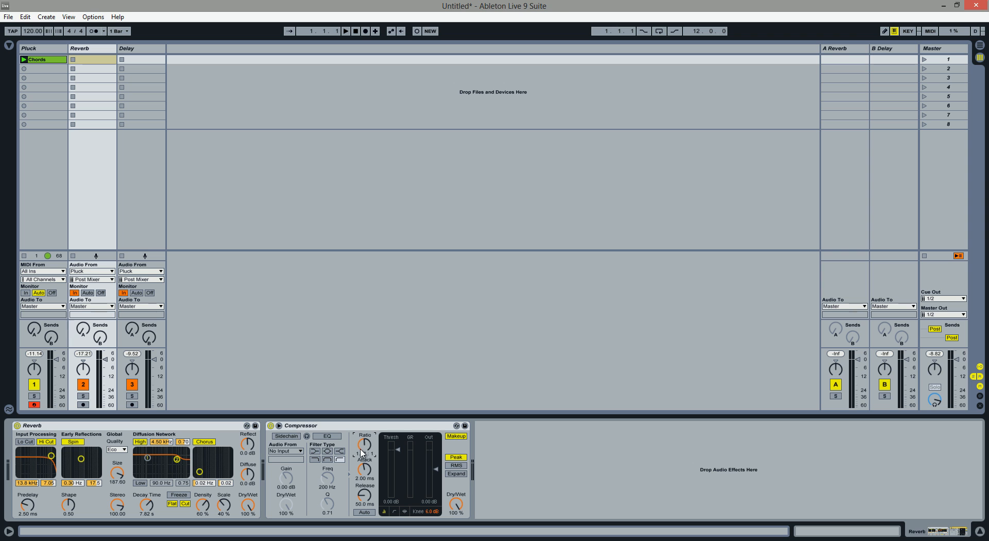
{"action": "left_click_drag", "start_coordinate": [394, 452], "coordinate": [394, 450]}
{"action": "left_click_drag", "start_coordinate": [395, 494], "coordinate": [368, 473]}
{"action": "left_click_drag", "start_coordinate": [369, 472], "coordinate": [366, 499]}
{"action": "left_click_drag", "start_coordinate": [364, 496], "coordinate": [363, 500]}
Enable the Compressor's sidechain with the Pluck track, Post FX, as its source, and raise the threshold to -1.34 dB
{"action": "left_click", "coordinate": [287, 436]}
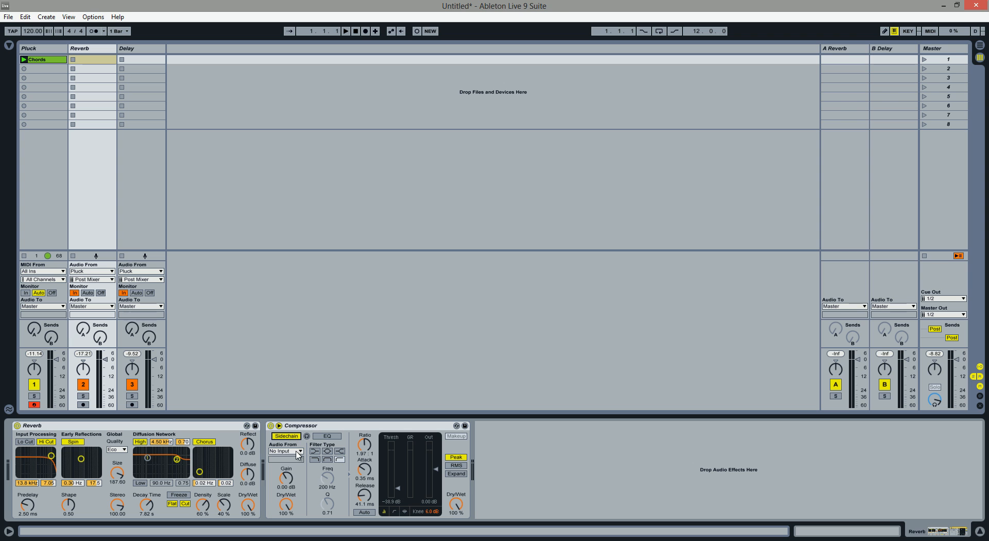
{"action": "left_click", "coordinate": [296, 451]}
{"action": "left_click", "coordinate": [285, 459]}
{"action": "left_click_drag", "start_coordinate": [397, 487], "coordinate": [397, 451]}
Deactivate the Delay track and adjust the Compressor's threshold to -25.5 dB while auditioning the chords
{"action": "left_click", "coordinate": [132, 384]}
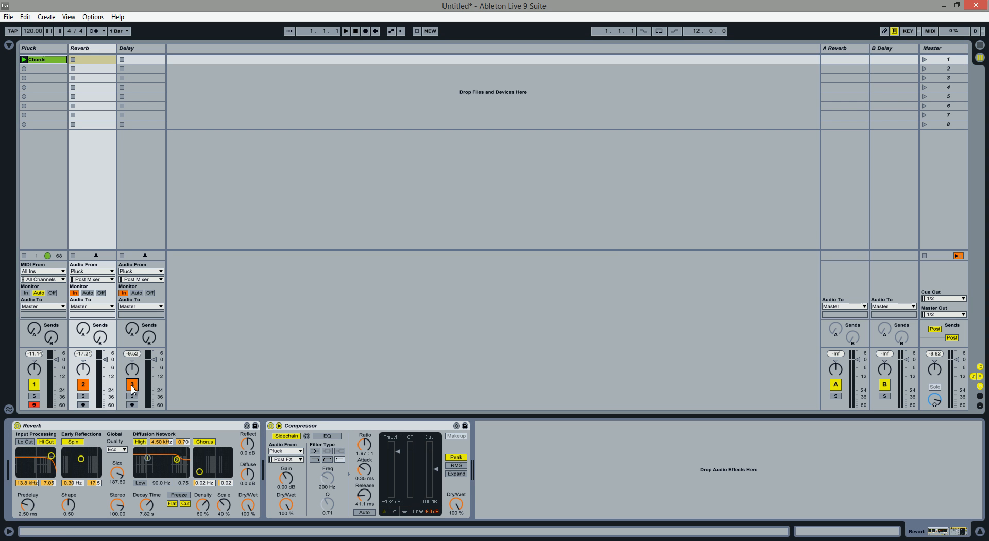
{"action": "left_click", "coordinate": [346, 31]}
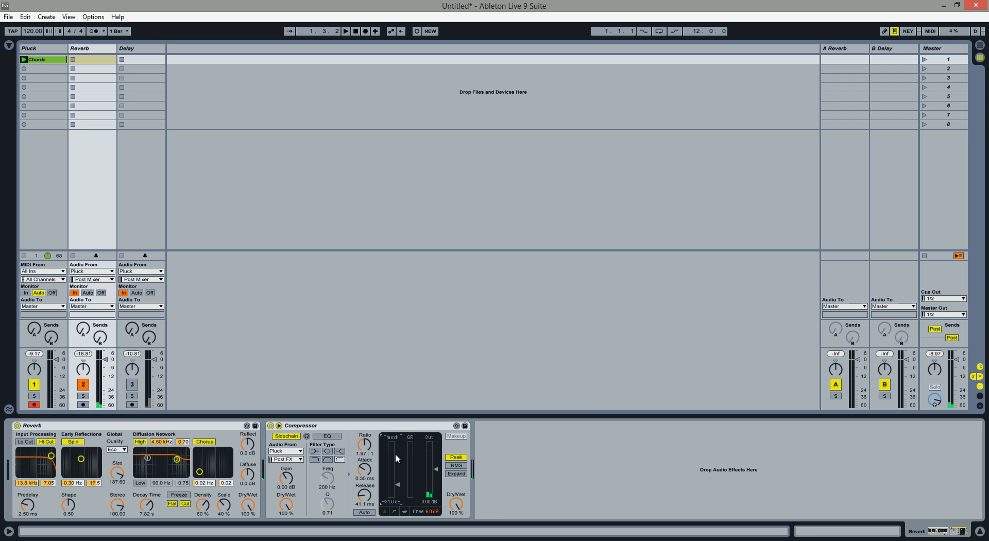
{"action": "key", "text": "space"}
{"action": "left_click_drag", "start_coordinate": [396, 490], "coordinate": [399, 487]}
{"action": "key", "text": "space"}
{"action": "key", "text": "space"}
{"action": "left_click_drag", "start_coordinate": [398, 486], "coordinate": [396, 485]}
Set the Compressor's ratio to 3.00:1, attack to 0.01 ms and release to 164 ms, and show its activity view
{"action": "left_click_drag", "start_coordinate": [366, 469], "coordinate": [365, 490]}
{"action": "left_click_drag", "start_coordinate": [364, 498], "coordinate": [365, 499]}
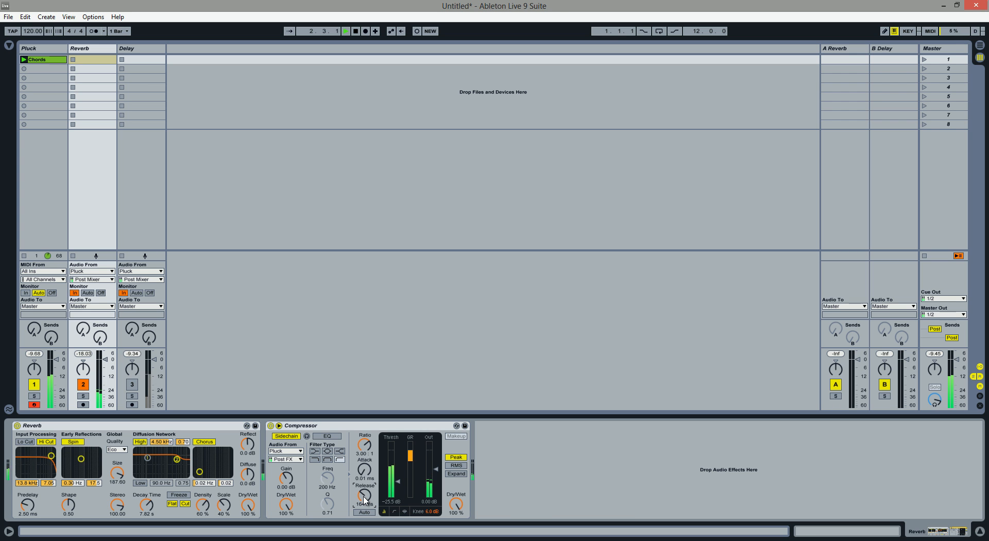
{"action": "left_click", "coordinate": [404, 511]}
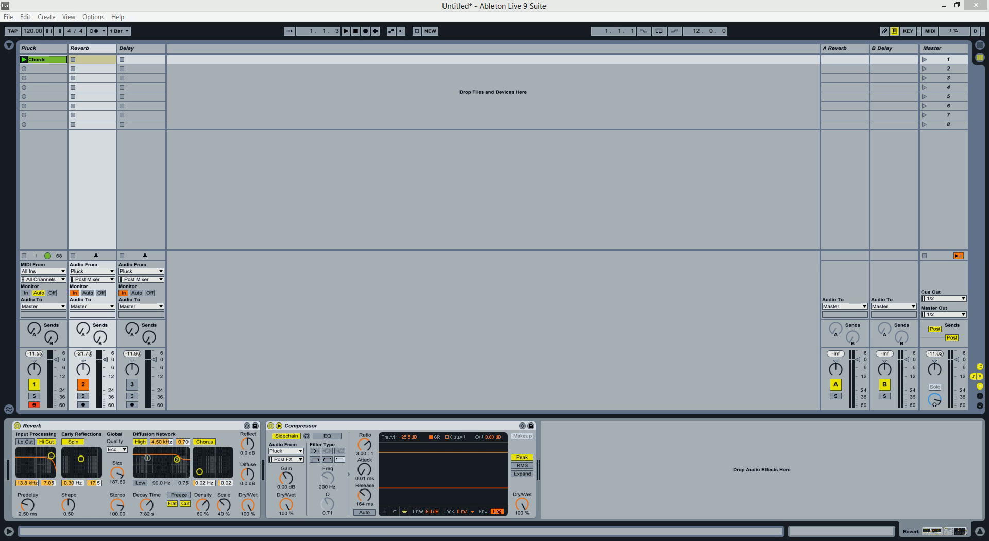
Copy the Reverb track's Compressor to the Delay track after the Ping Pong Delay, and show the copy in the compact meter view
{"action": "left_click", "coordinate": [352, 426]}
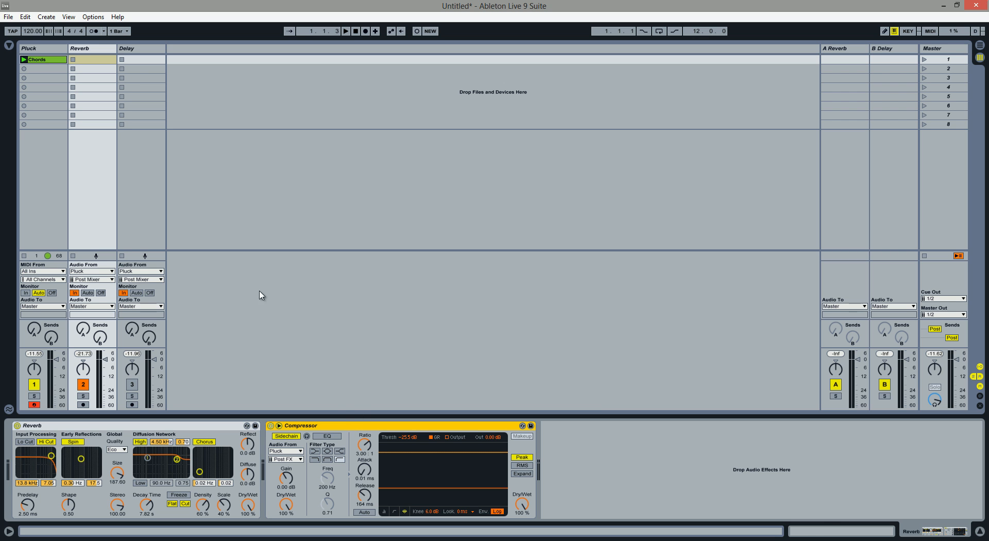
{"action": "left_click", "coordinate": [127, 50]}
{"action": "left_click", "coordinate": [110, 463]}
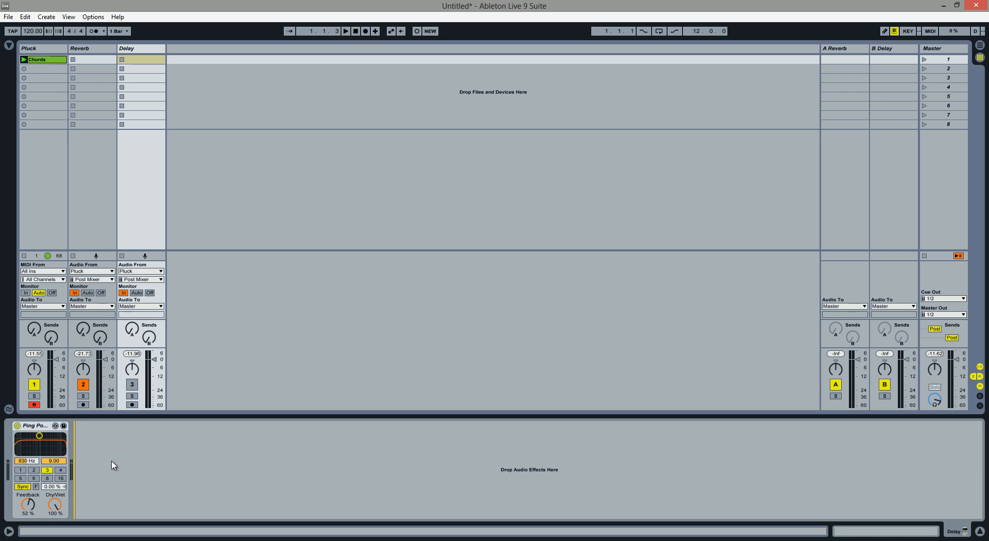
{"action": "key", "text": "ctrl+v"}
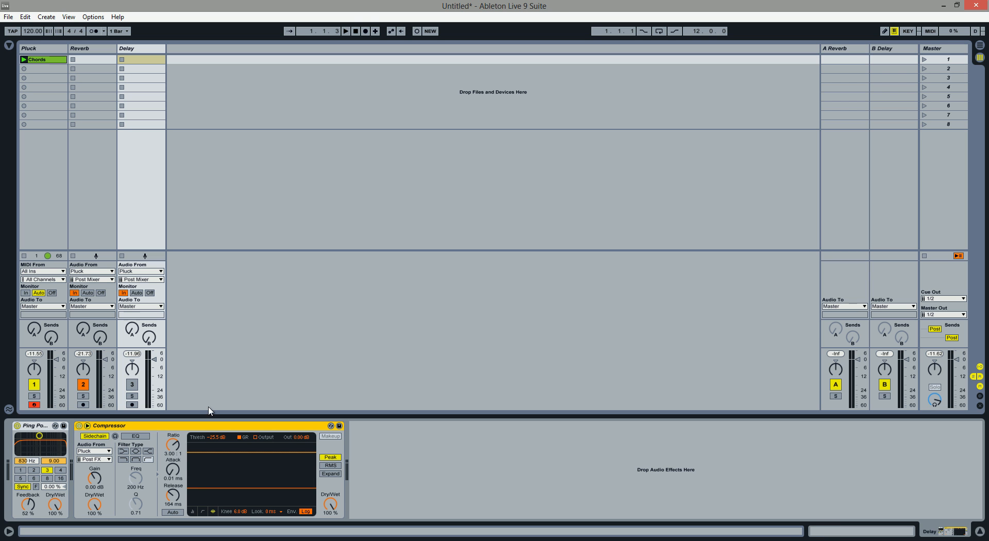
{"action": "left_click", "coordinate": [193, 511]}
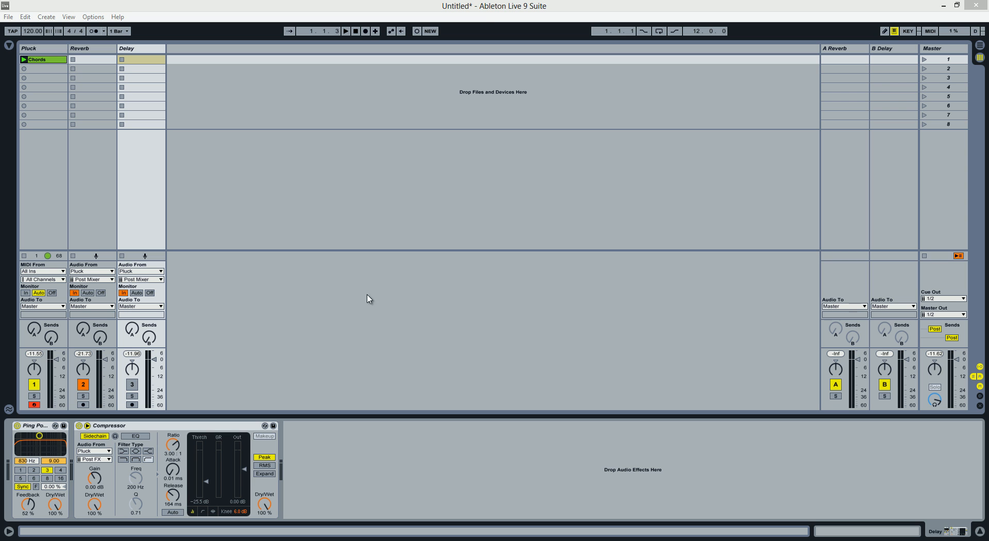
Activate the Delay track, play the chords from the beginning with both sidechained effects, and stop playback
{"action": "left_click", "coordinate": [355, 32]}
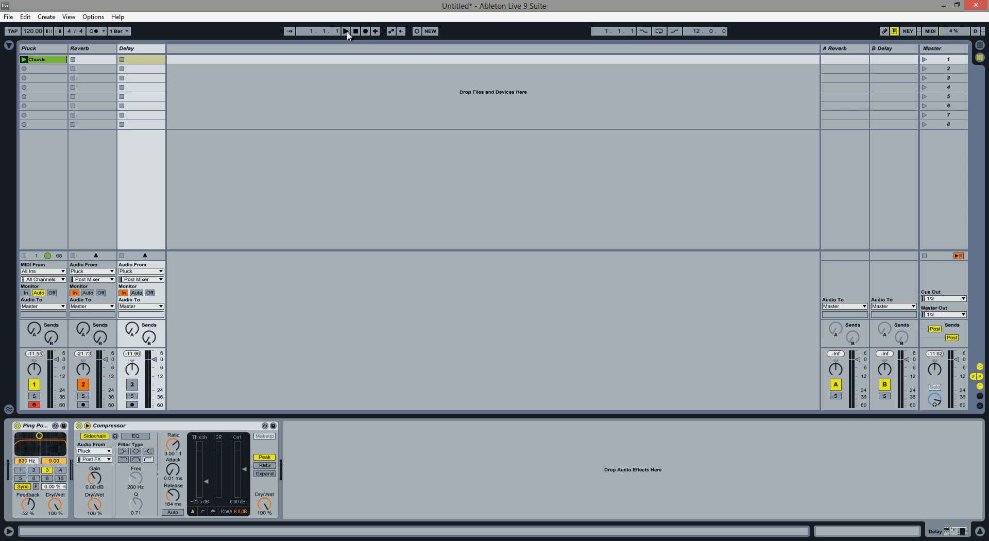
{"action": "left_click", "coordinate": [132, 384]}
{"action": "left_click", "coordinate": [348, 34]}
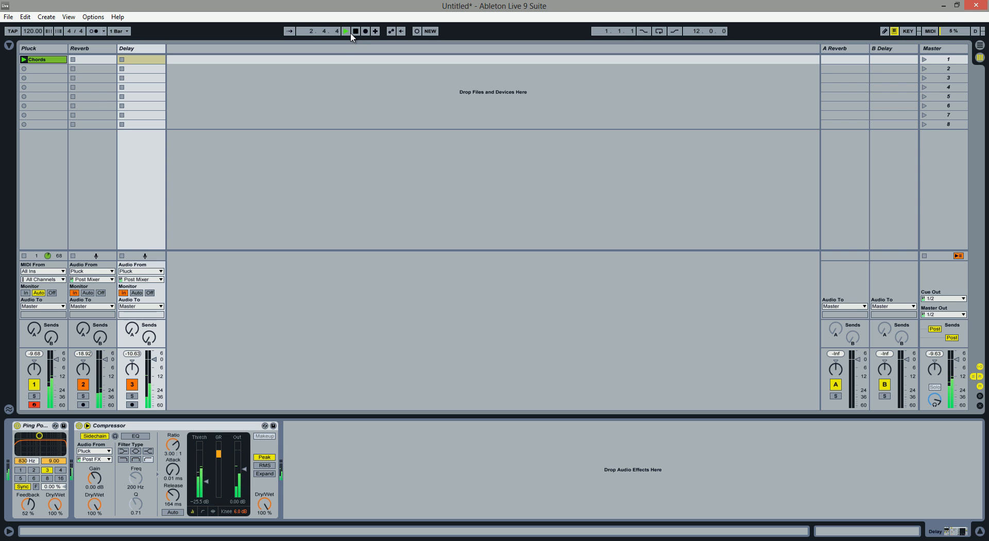
{"action": "left_click", "coordinate": [356, 32]}
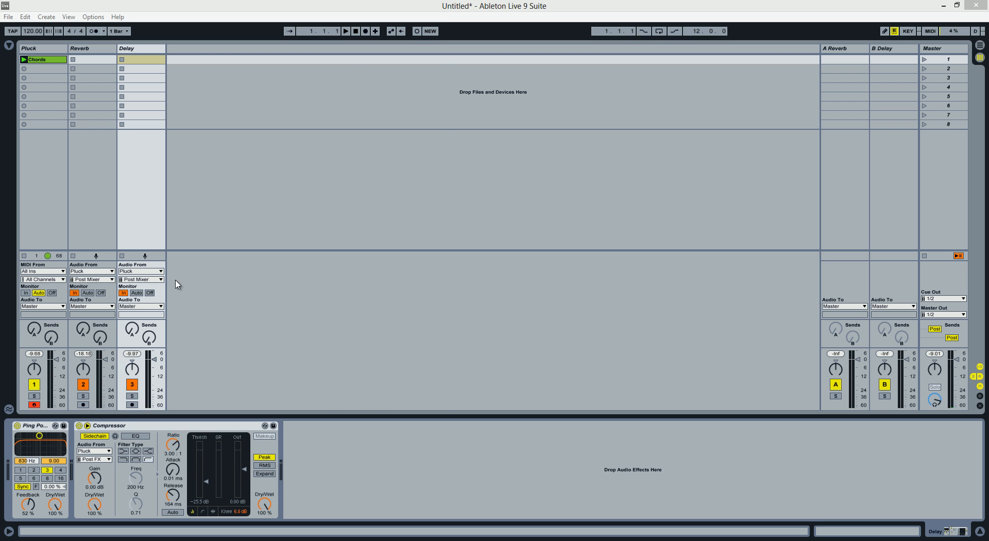
Add an EQ Eight after the Compressor on the Reverb track
{"action": "left_click", "coordinate": [9, 46]}
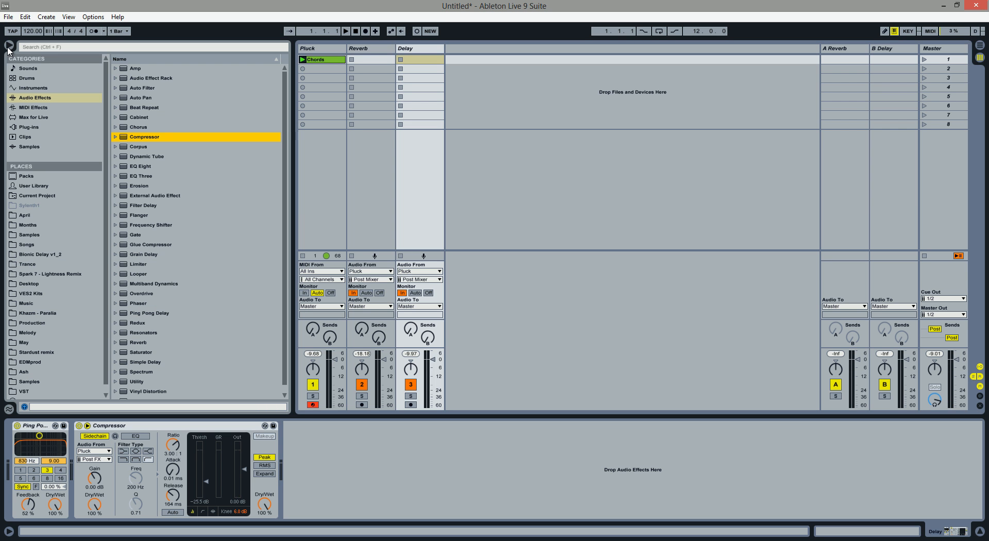
{"action": "left_click", "coordinate": [375, 50]}
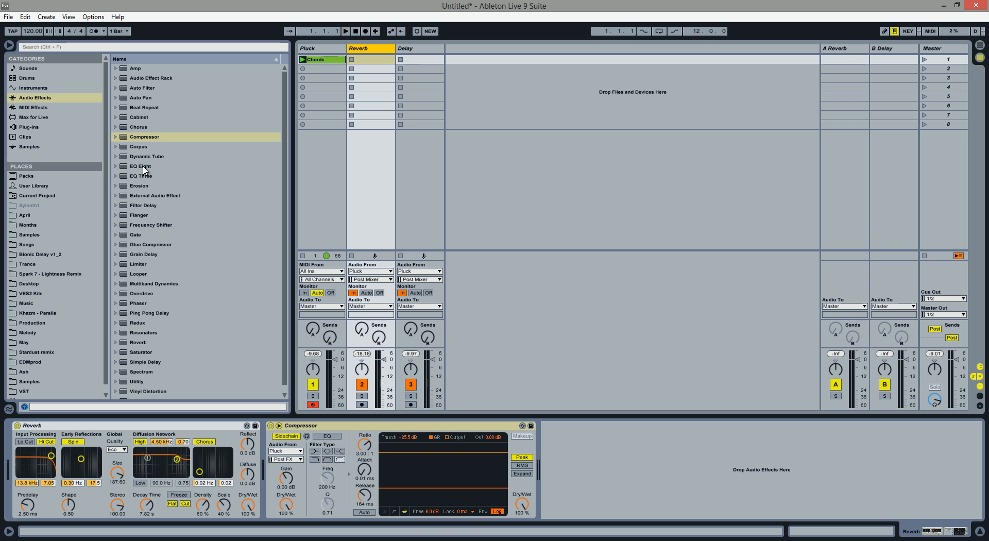
{"action": "left_click_drag", "start_coordinate": [144, 169], "coordinate": [592, 455]}
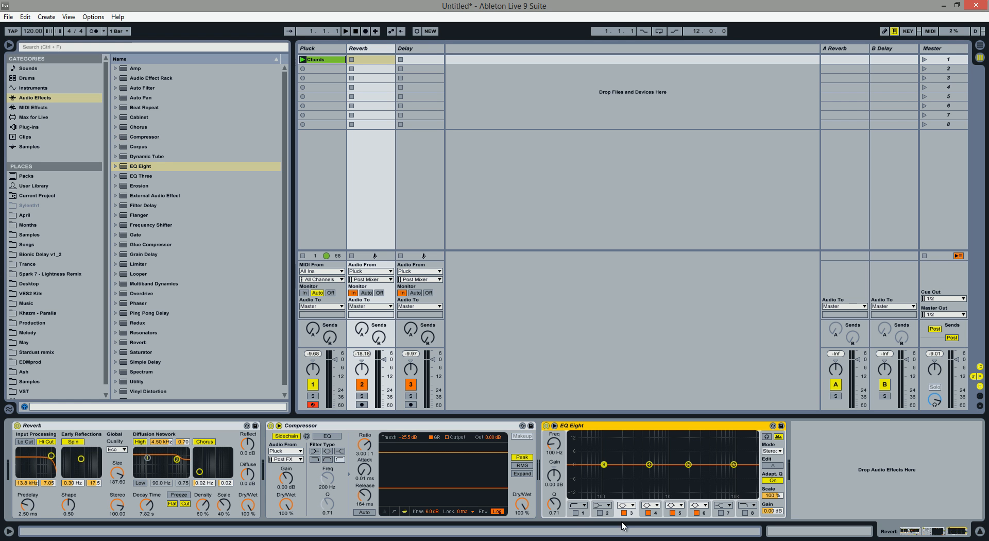
Play the chords and shape the Reverb track's EQ Eight with a low cut on band 1 and a high cut on band 8 at 7.48 kHz
{"action": "left_click", "coordinate": [577, 513]}
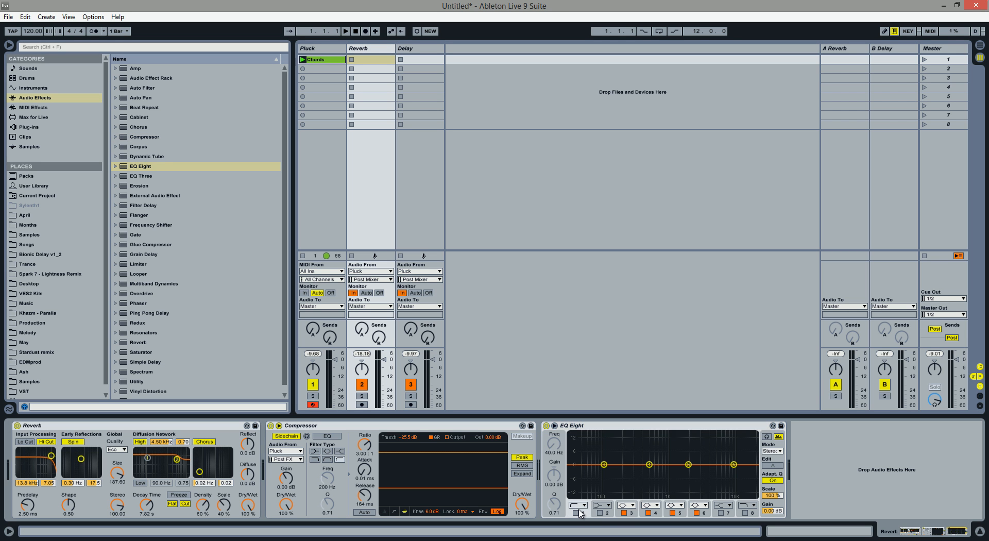
{"action": "left_click", "coordinate": [580, 504]}
{"action": "left_click", "coordinate": [580, 452]}
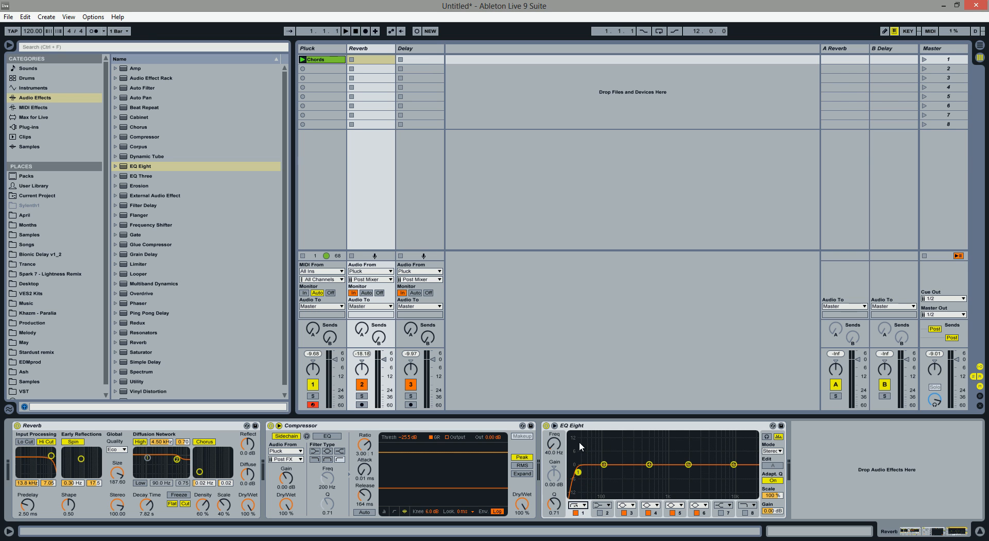
{"action": "left_click_drag", "start_coordinate": [578, 473], "coordinate": [727, 472]}
{"action": "key", "text": "space"}
{"action": "left_click", "coordinate": [745, 513]}
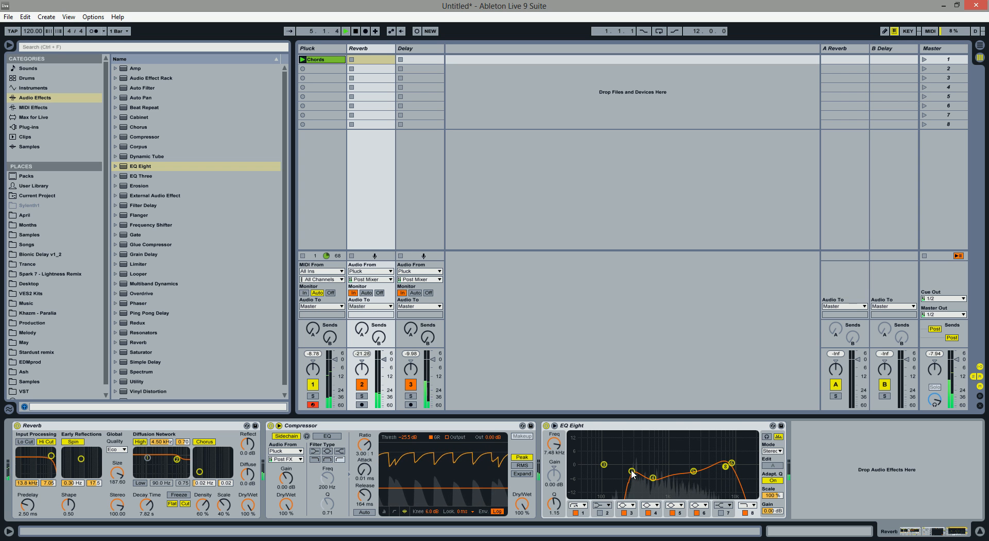
Fine-tune the Reverb EQ's middle bands, set band 5 to 2.37 kHz at -1.61 dB and band 6 to 10.2 kHz at -1.36 dB, and stop playback
{"action": "left_click_drag", "start_coordinate": [633, 471], "coordinate": [657, 482]}
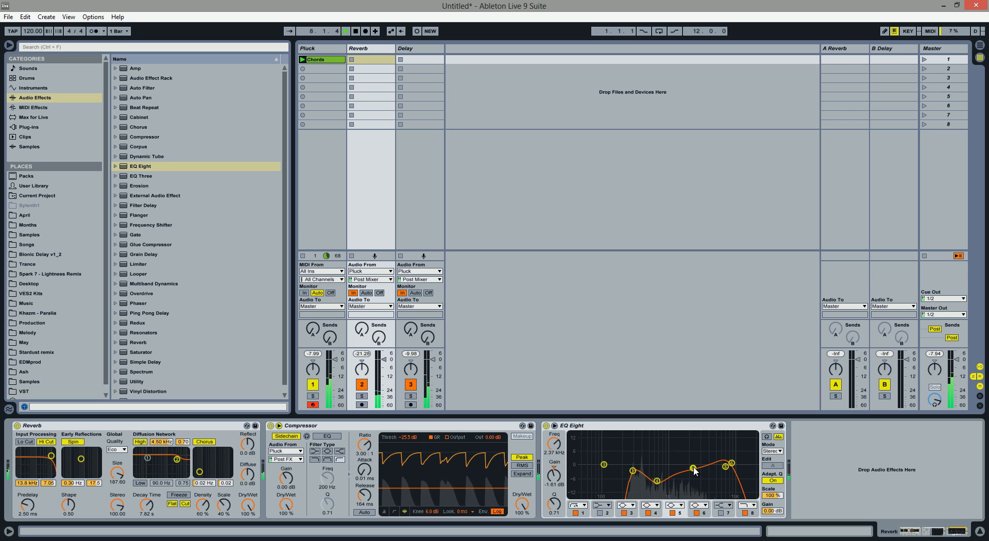
{"action": "left_click_drag", "start_coordinate": [732, 463], "coordinate": [733, 468]}
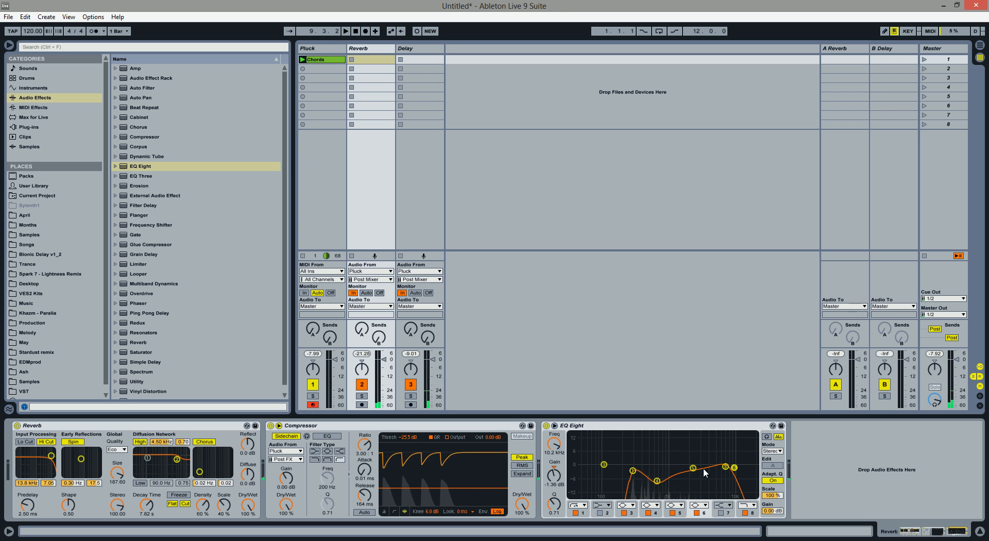
{"action": "left_click", "coordinate": [654, 428]}
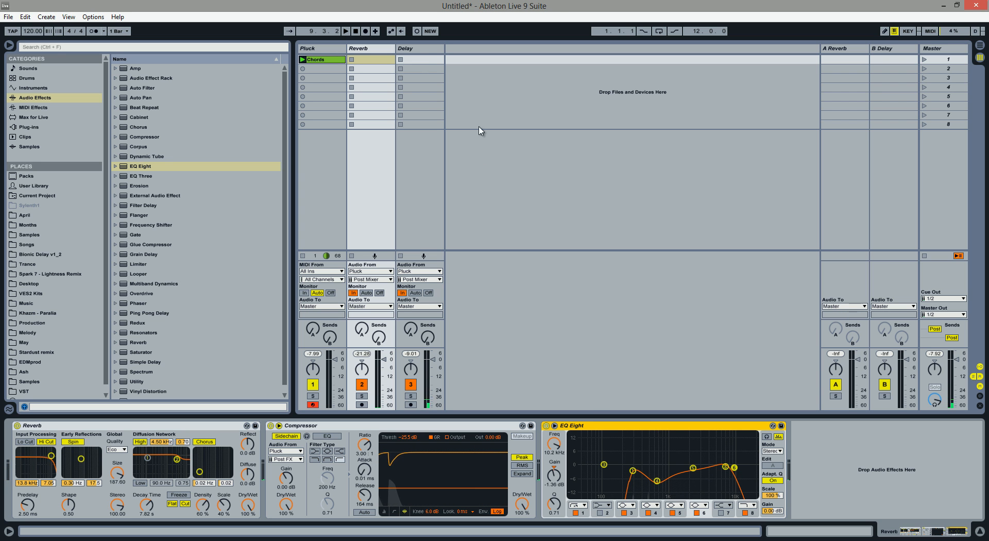
Play the chords with the Delay track deactivated, and copy the Reverb track's EQ Eight to the Delay track after its Compressor
{"action": "left_click", "coordinate": [411, 384]}
{"action": "key", "text": "space"}
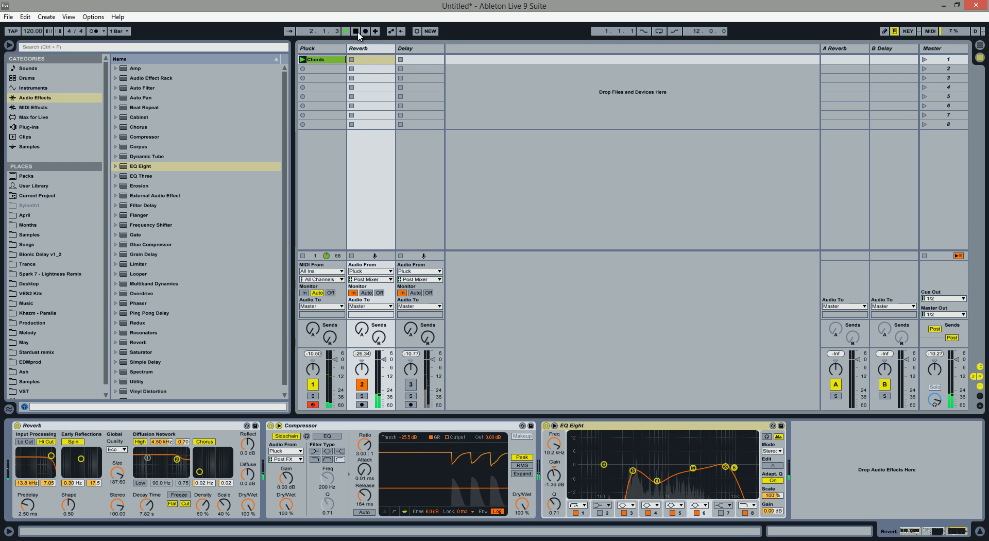
{"action": "left_click", "coordinate": [606, 427]}
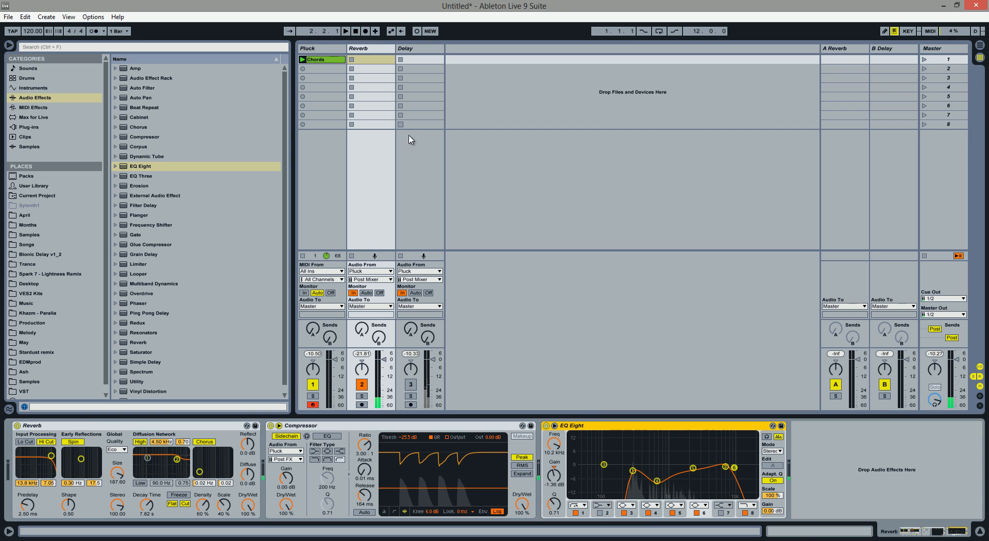
{"action": "left_click", "coordinate": [420, 59]}
{"action": "key", "text": "ctrl+v"}
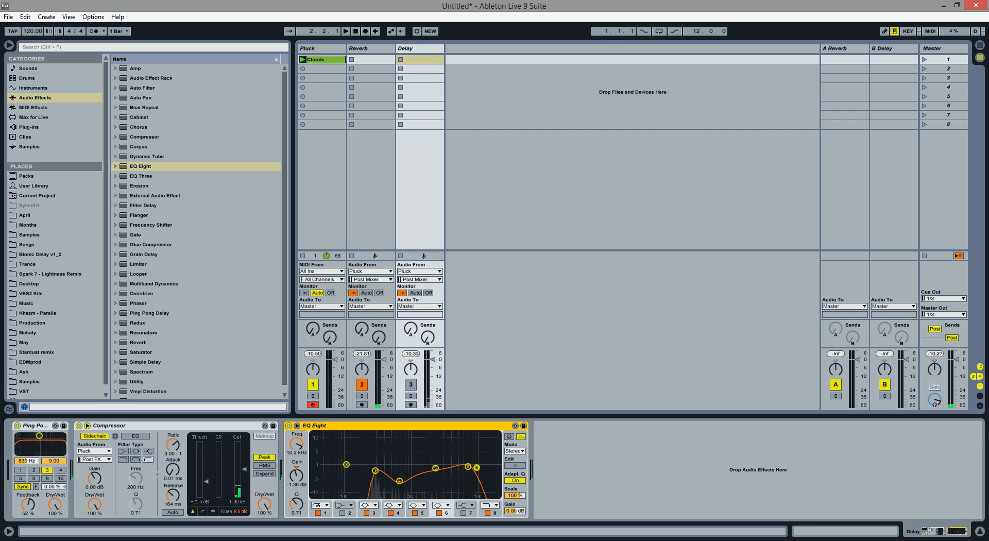
Reactivate the Delay track and, while the chords play, reshape its EQ Eight with a wider low end and band 6 at 11.8 kHz, -6.57 dB
{"action": "left_click", "coordinate": [353, 30]}
{"action": "left_click_drag", "start_coordinate": [376, 469], "coordinate": [479, 477]}
{"action": "left_click", "coordinate": [410, 384]}
{"action": "left_click", "coordinate": [371, 464]}
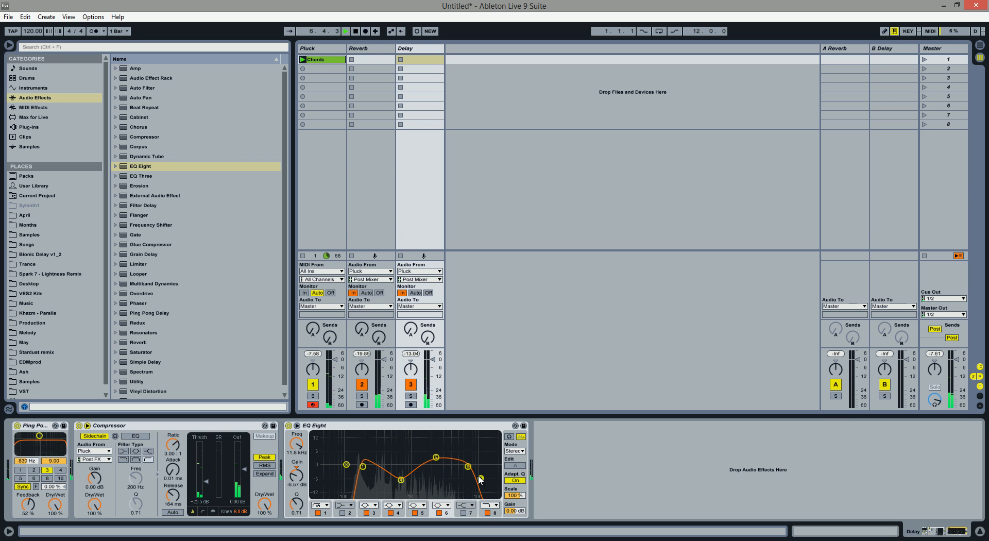
Switch the Delay EQ from band 8 to band 7, lower the highs, set band 5 to 2.16 kHz at 5.33 dB, and stop playback
{"action": "left_click", "coordinate": [487, 513]}
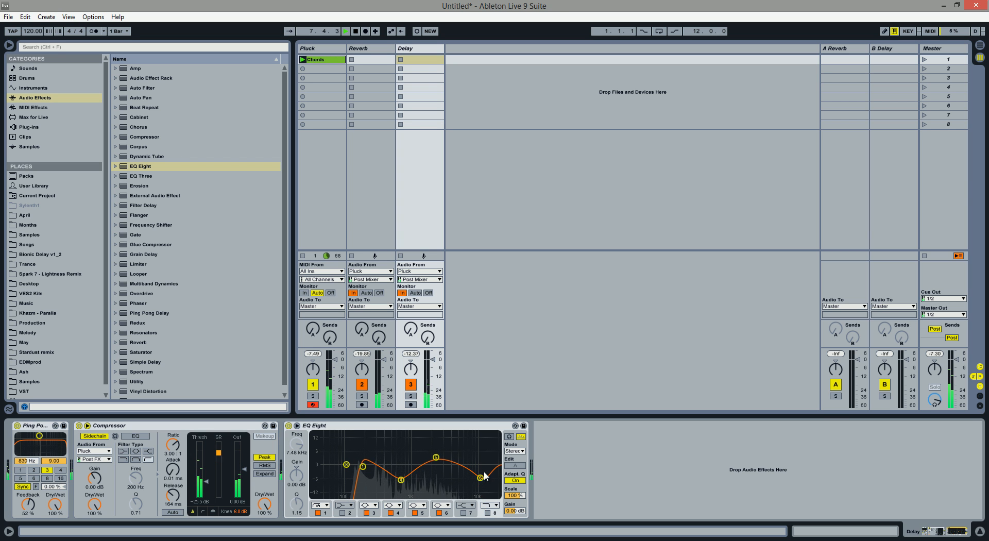
{"action": "left_click", "coordinate": [469, 509]}
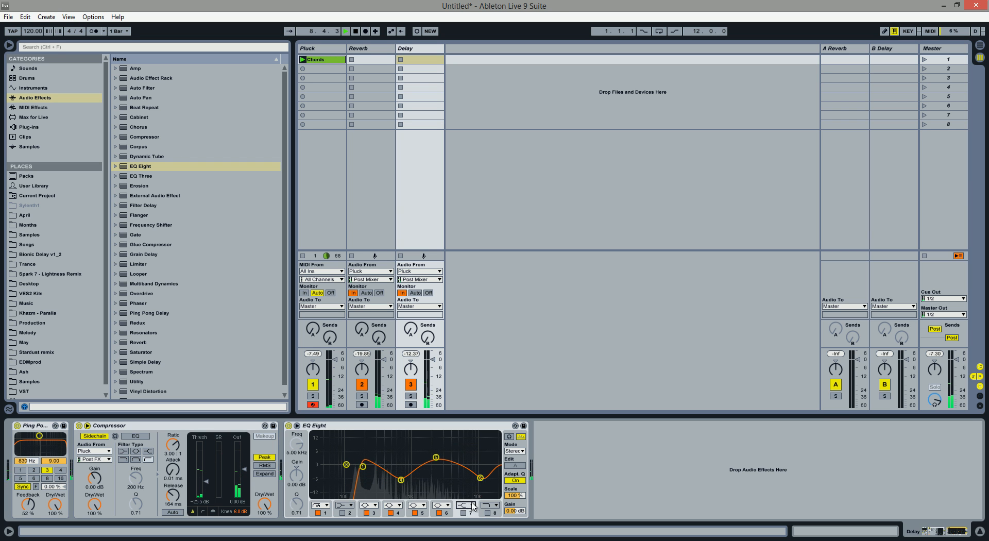
{"action": "left_click", "coordinate": [464, 513]}
{"action": "left_click_drag", "start_coordinate": [458, 465], "coordinate": [499, 493]}
{"action": "left_click", "coordinate": [462, 479]}
{"action": "left_click_drag", "start_coordinate": [436, 457], "coordinate": [433, 453]}
{"action": "key", "text": "space"}
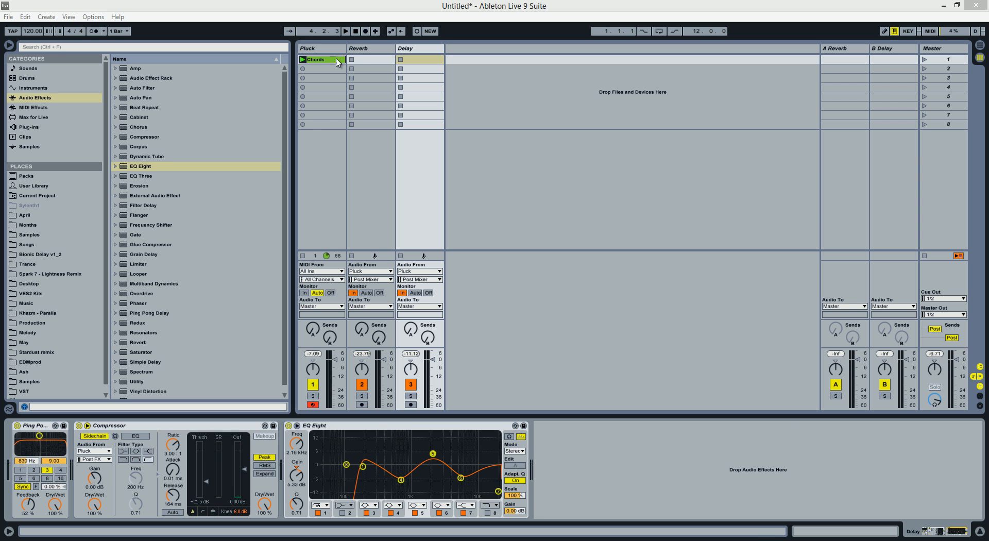
Review the device chains on the Pluck, Reverb and Delay tracks
{"action": "left_click", "coordinate": [359, 49]}
{"action": "left_click", "coordinate": [435, 61]}
{"action": "left_click", "coordinate": [330, 49]}
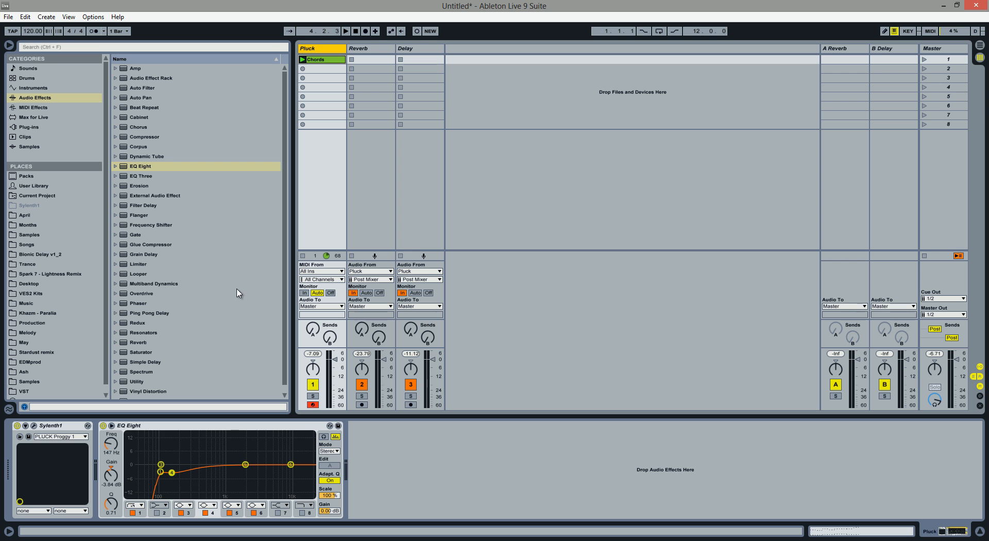
{"action": "left_click", "coordinate": [375, 51]}
{"action": "left_click", "coordinate": [409, 52]}
{"action": "left_click", "coordinate": [361, 52]}
{"action": "left_click", "coordinate": [317, 50]}
Compare the Pluck track's EQ Eight with the EQ curves on the Reverb and Delay tracks
{"action": "left_click", "coordinate": [365, 439]}
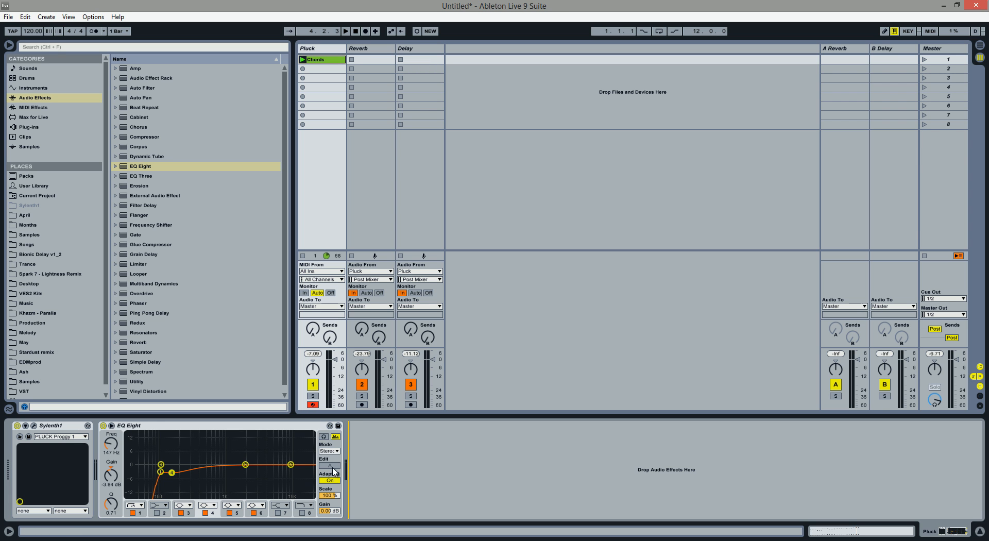
{"action": "left_click", "coordinate": [153, 426]}
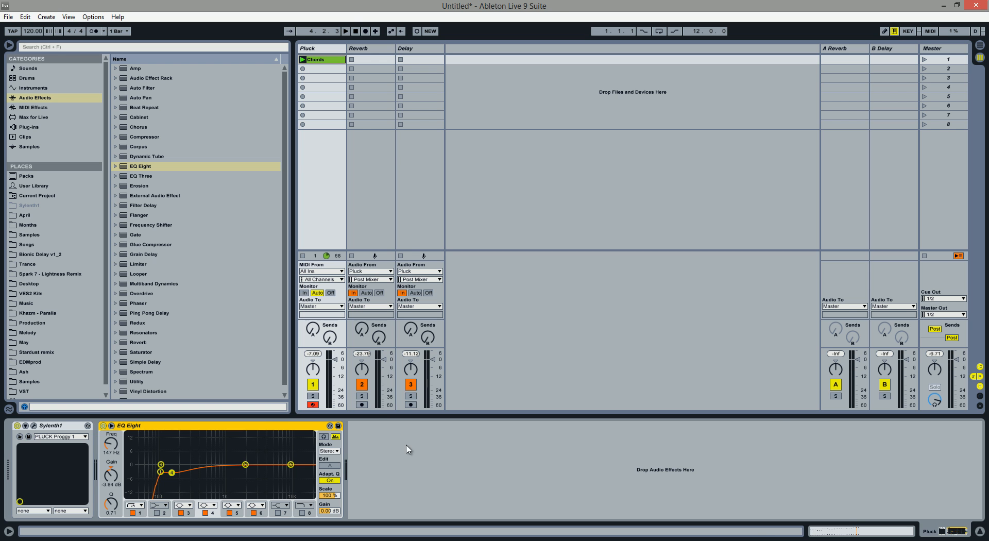
{"action": "left_click", "coordinate": [372, 59]}
{"action": "left_click", "coordinate": [432, 49]}
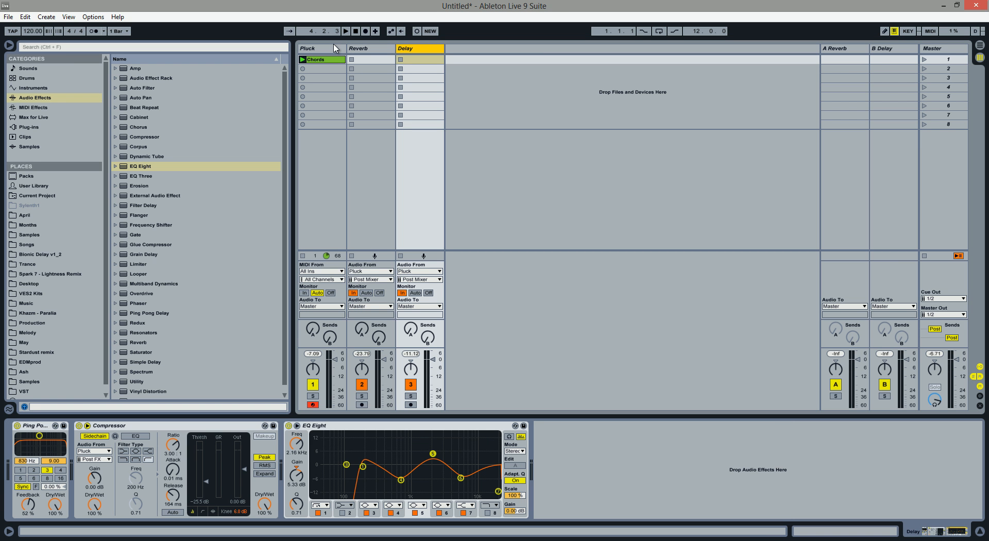
{"action": "left_click", "coordinate": [387, 55]}
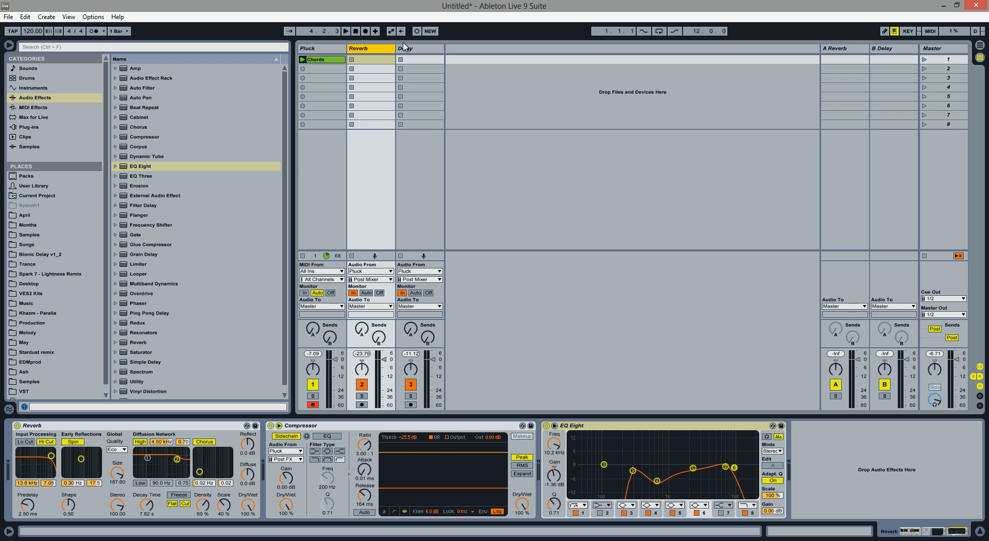
{"action": "left_click", "coordinate": [415, 52]}
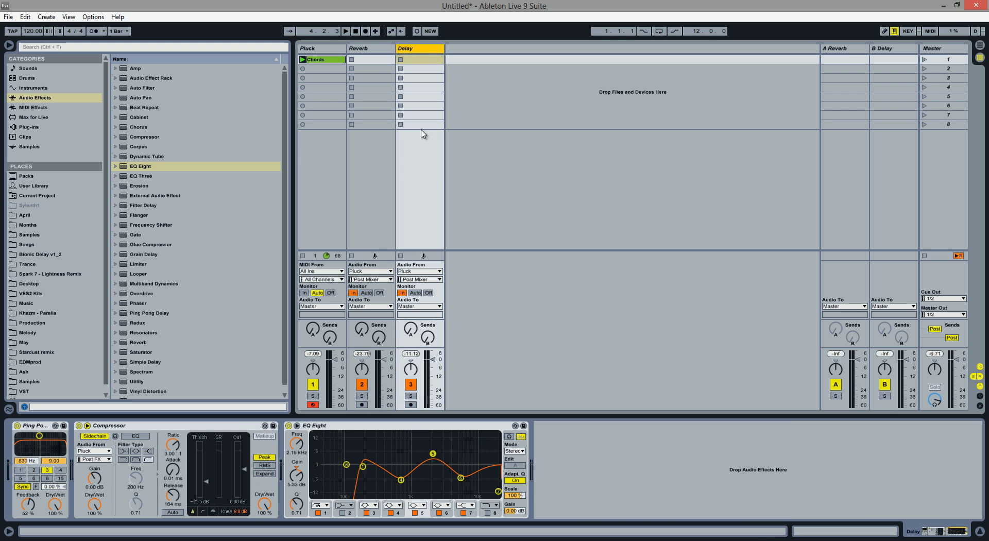